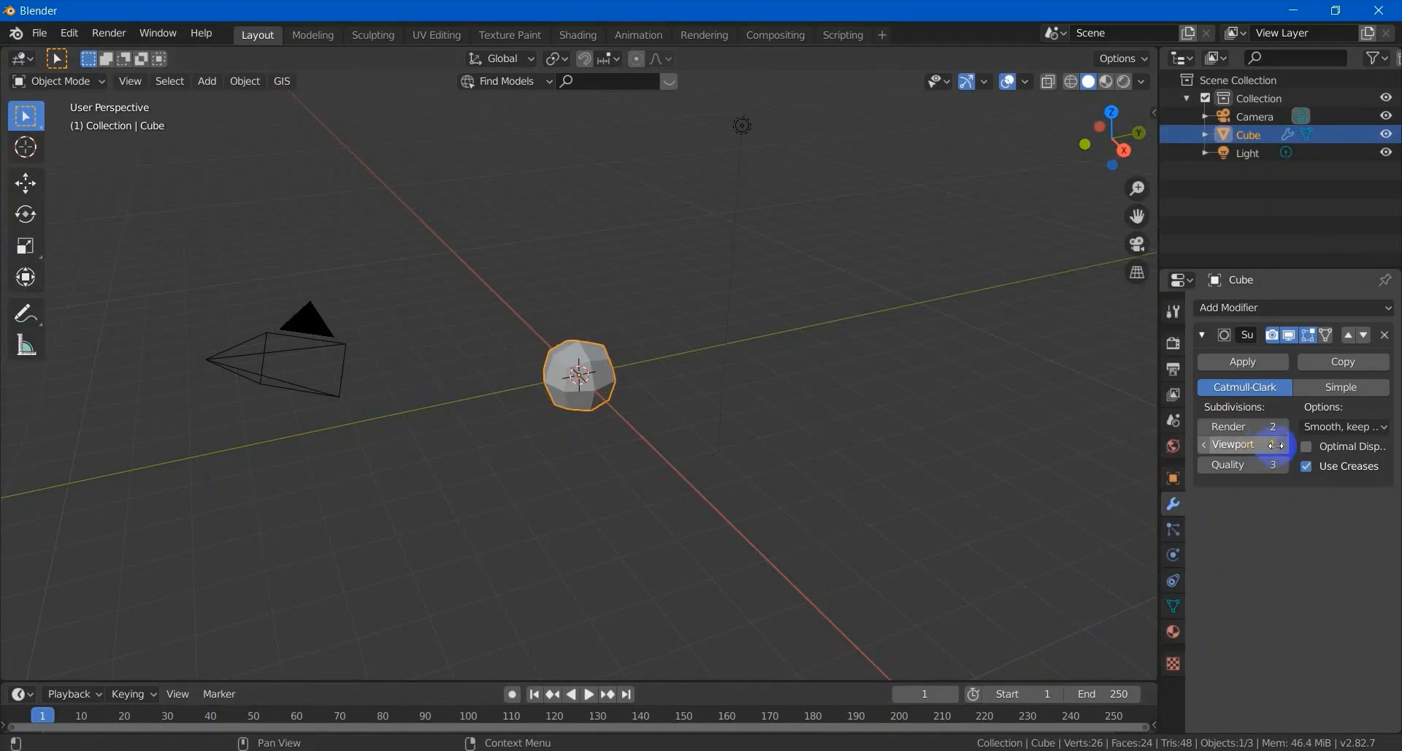
# Set the cube's Subdivision Surface viewport level to 3 and apply the modifier
pyautogui.click(1283, 445)
pyautogui.click(1284, 446)
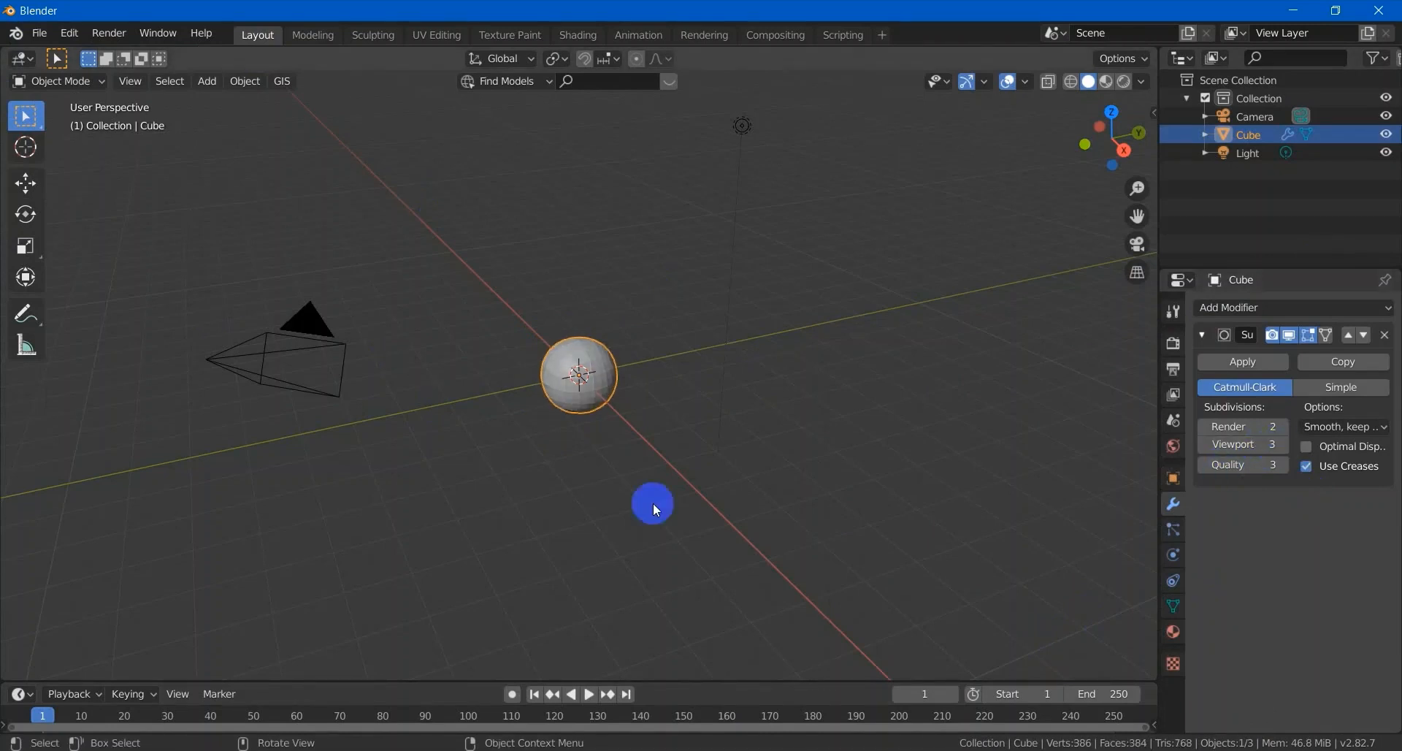
pyautogui.scroll(7, 645, 493)
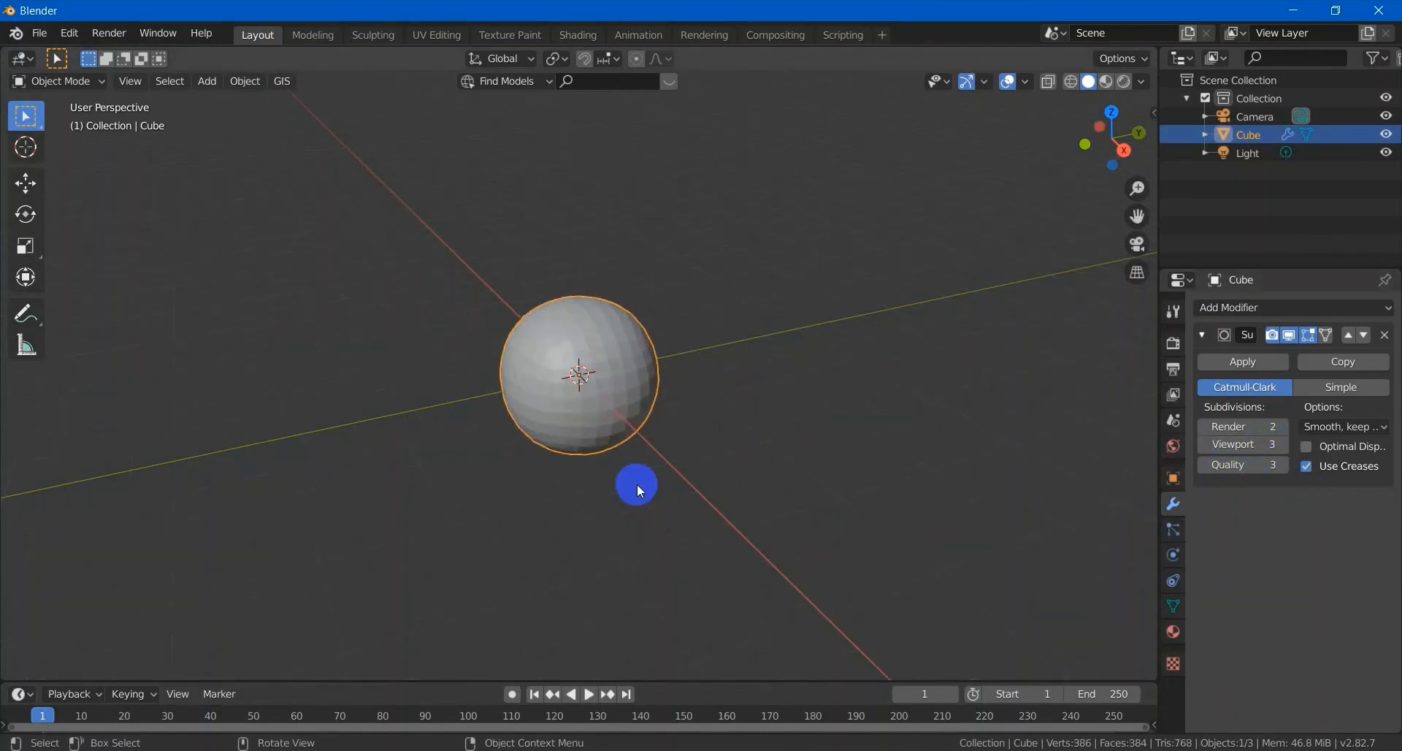
pyautogui.click(1234, 360)
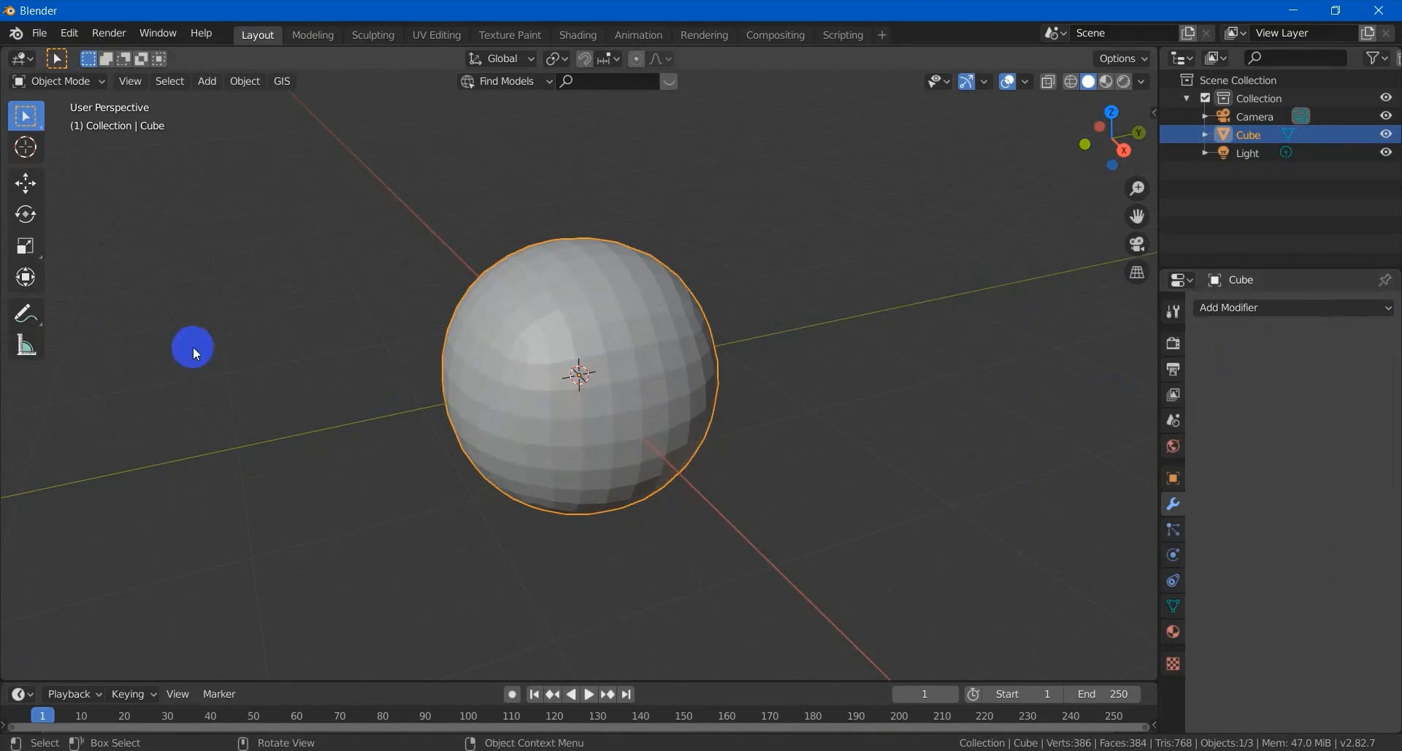
# Enter Edit Mode on the rounded cube and switch to face selection
pyautogui.press('Tab')
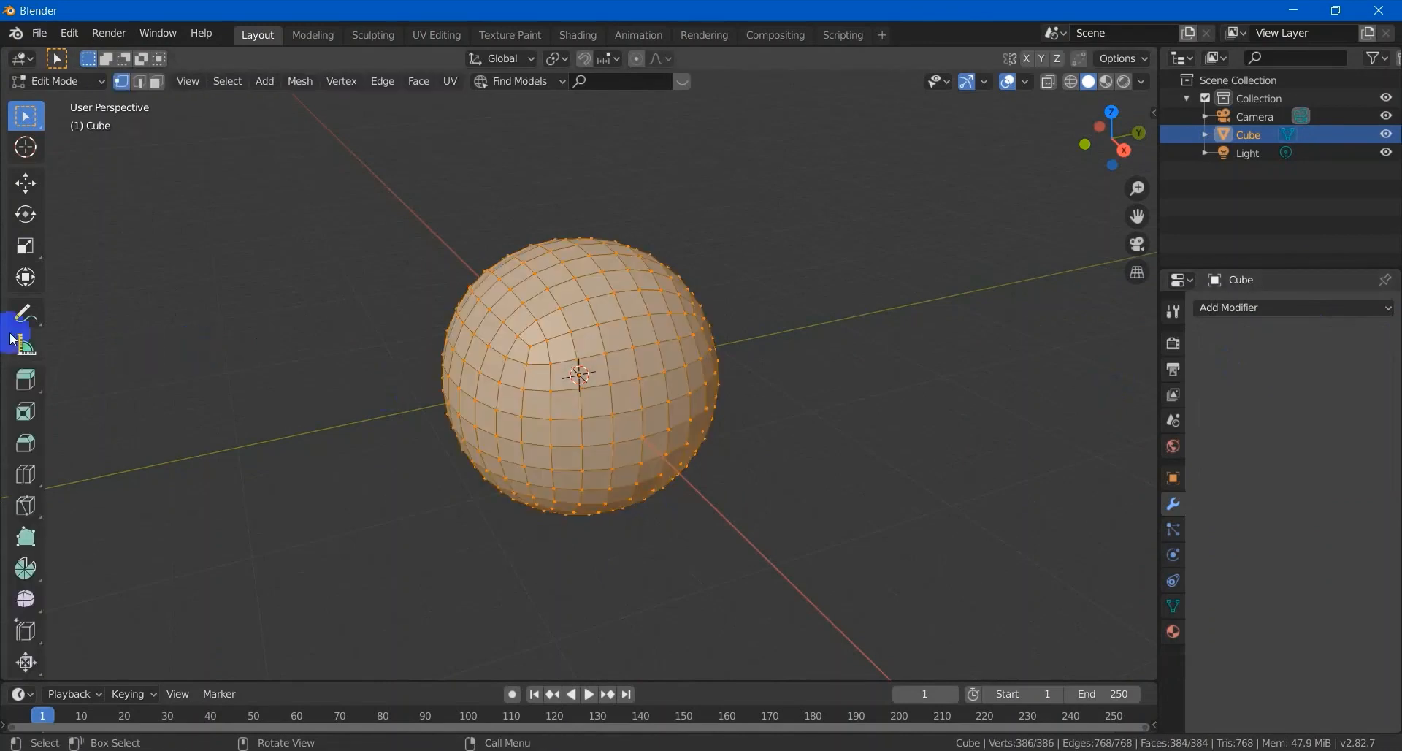
pyautogui.moveTo(148, 355); pyautogui.dragTo(110, 313, button='middle')
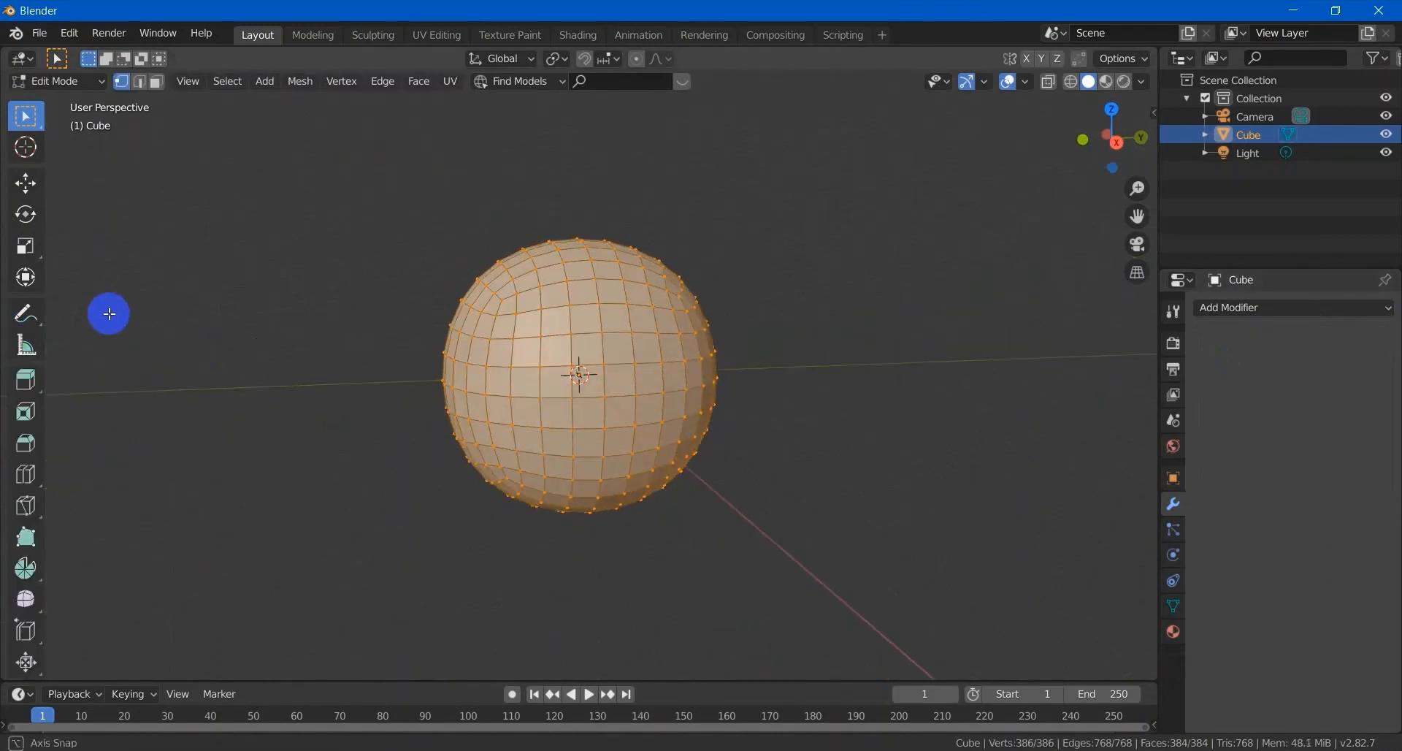
pyautogui.click(159, 86)
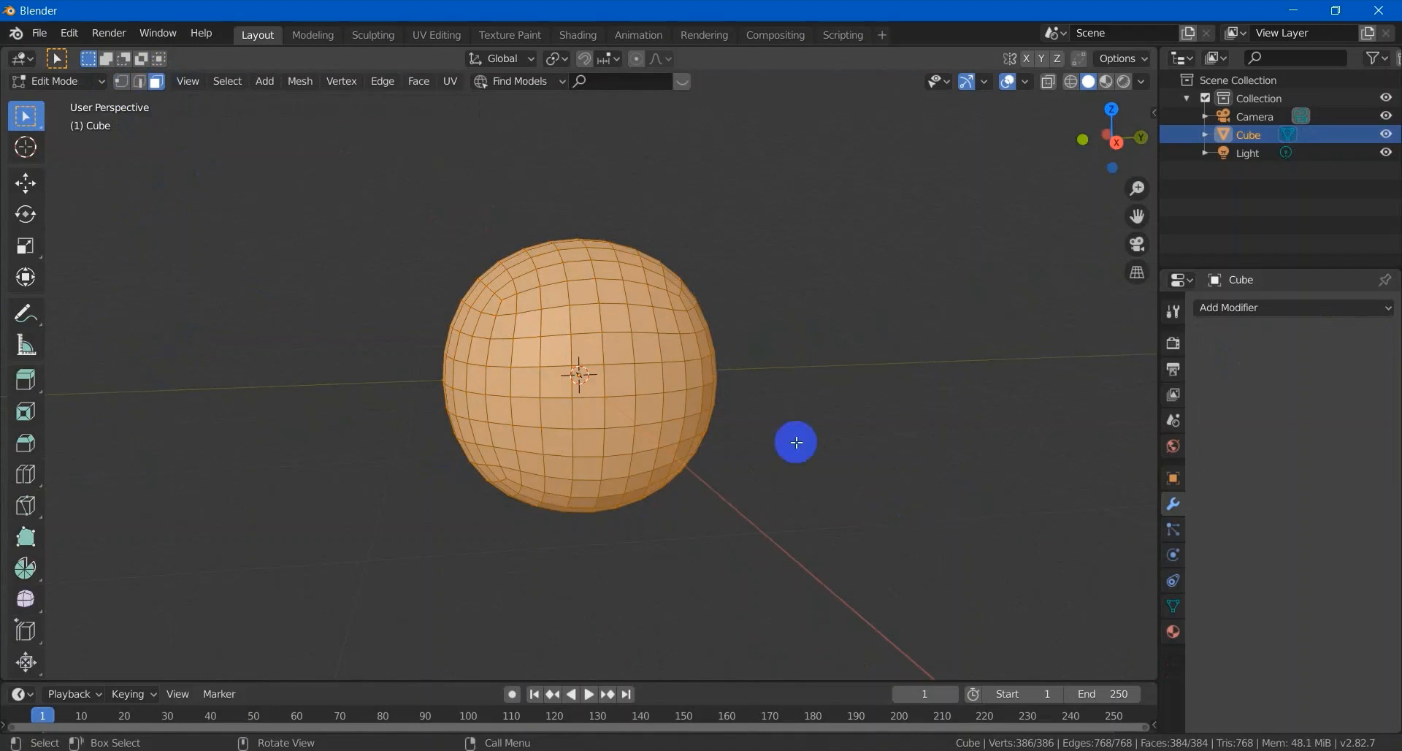
pyautogui.scroll(2, 800, 436)
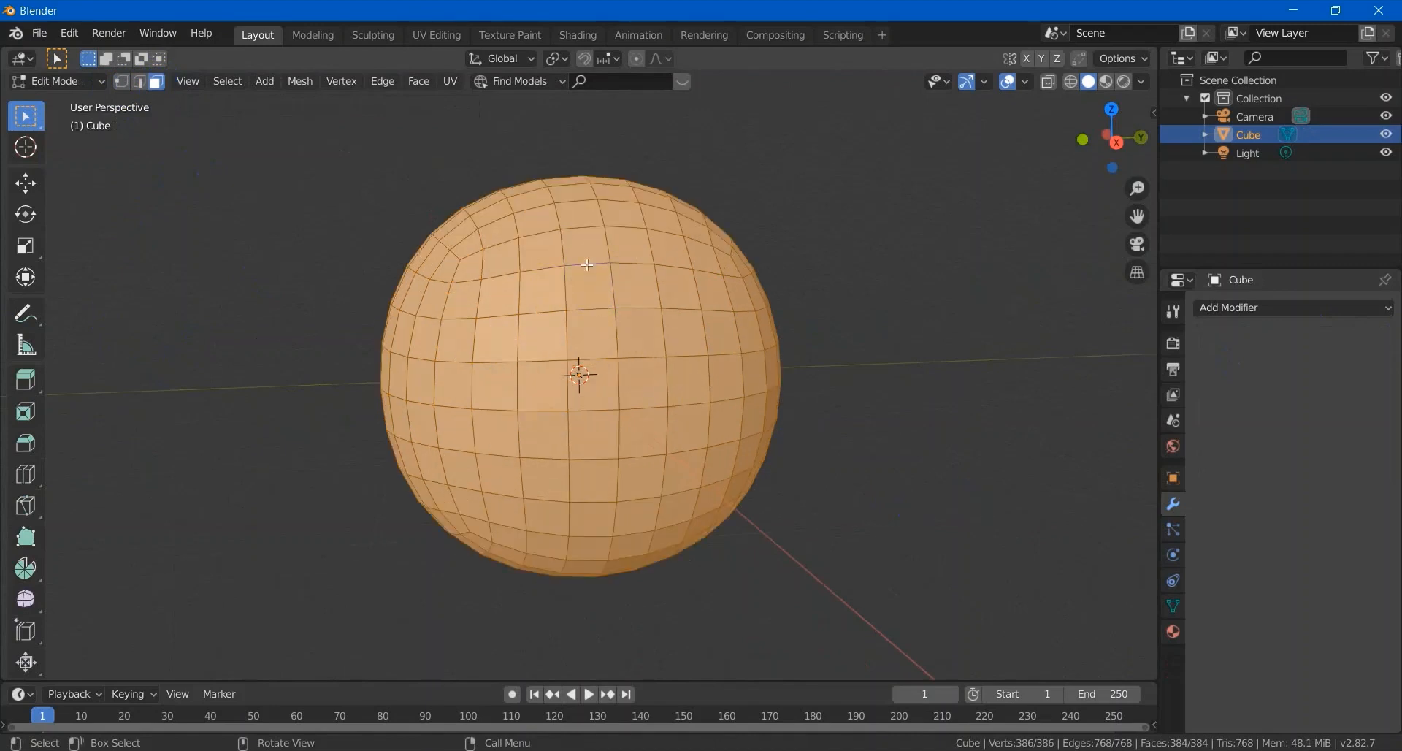
pyautogui.keyDown('shift'); pyautogui.click(509, 306); pyautogui.keyUp('shift')
pyautogui.keyDown('shift'); pyautogui.click(540, 338); pyautogui.keyUp('shift')
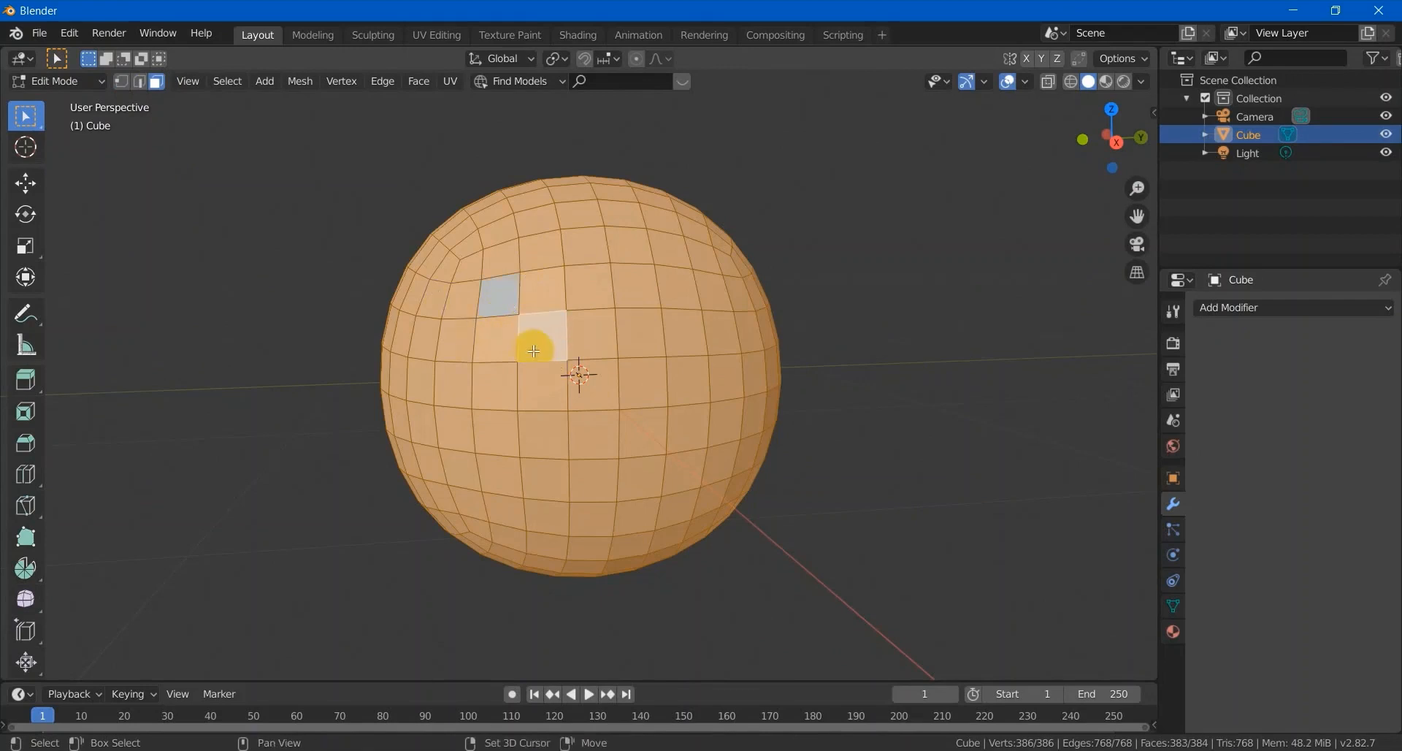
pyautogui.click(611, 422)
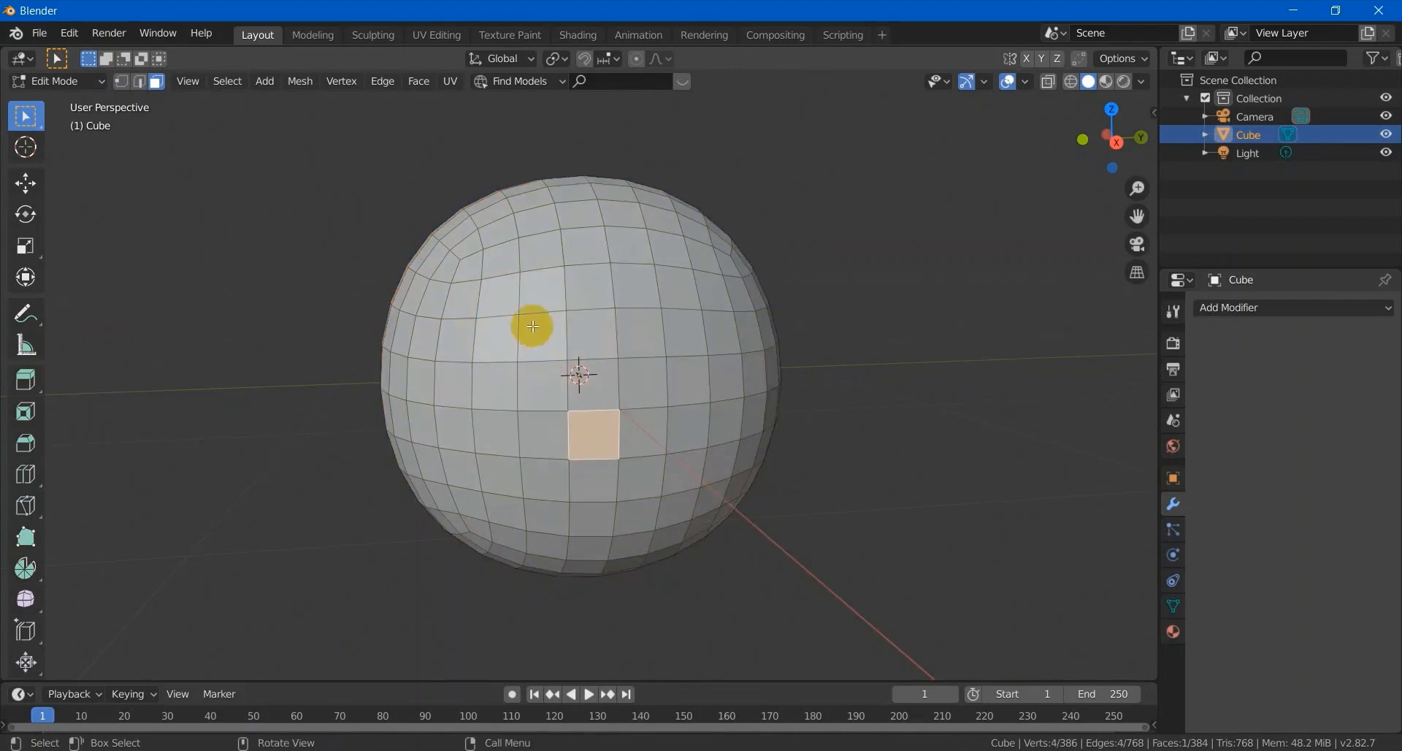
# Select twelve scattered individual faces across the sphere's side facing positive X, replacing the previous selection
pyautogui.click(494, 299)
pyautogui.keyDown('shift'); pyautogui.click(603, 345); pyautogui.keyUp('shift')
pyautogui.keyDown('shift'); pyautogui.click(494, 430); pyautogui.keyUp('shift')
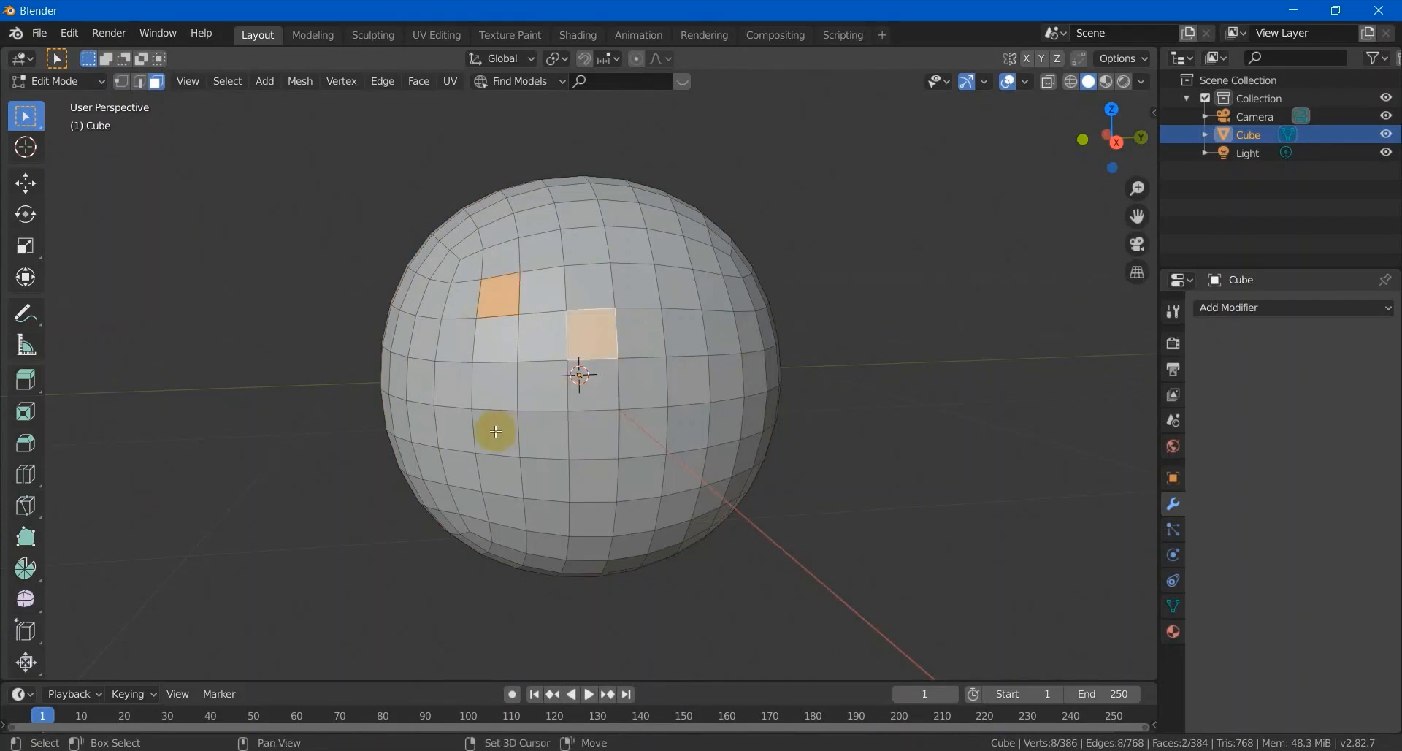
pyautogui.keyDown('shift'); pyautogui.click(641, 463); pyautogui.keyUp('shift')
pyautogui.keyDown('shift'); pyautogui.click(689, 430); pyautogui.keyUp('shift')
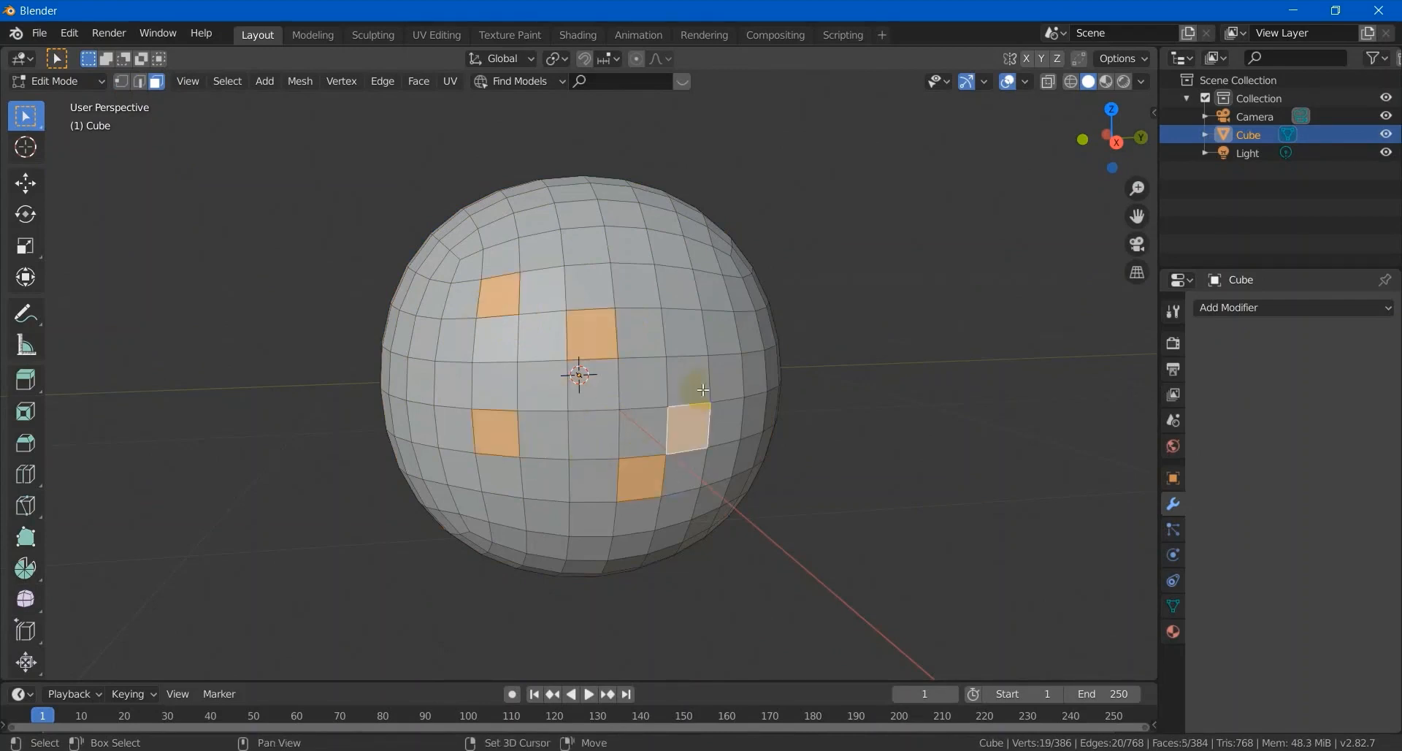
pyautogui.keyDown('shift'); pyautogui.click(689, 438); pyautogui.keyUp('shift')
pyautogui.keyDown('shift'); pyautogui.click(689, 376); pyautogui.keyUp('shift')
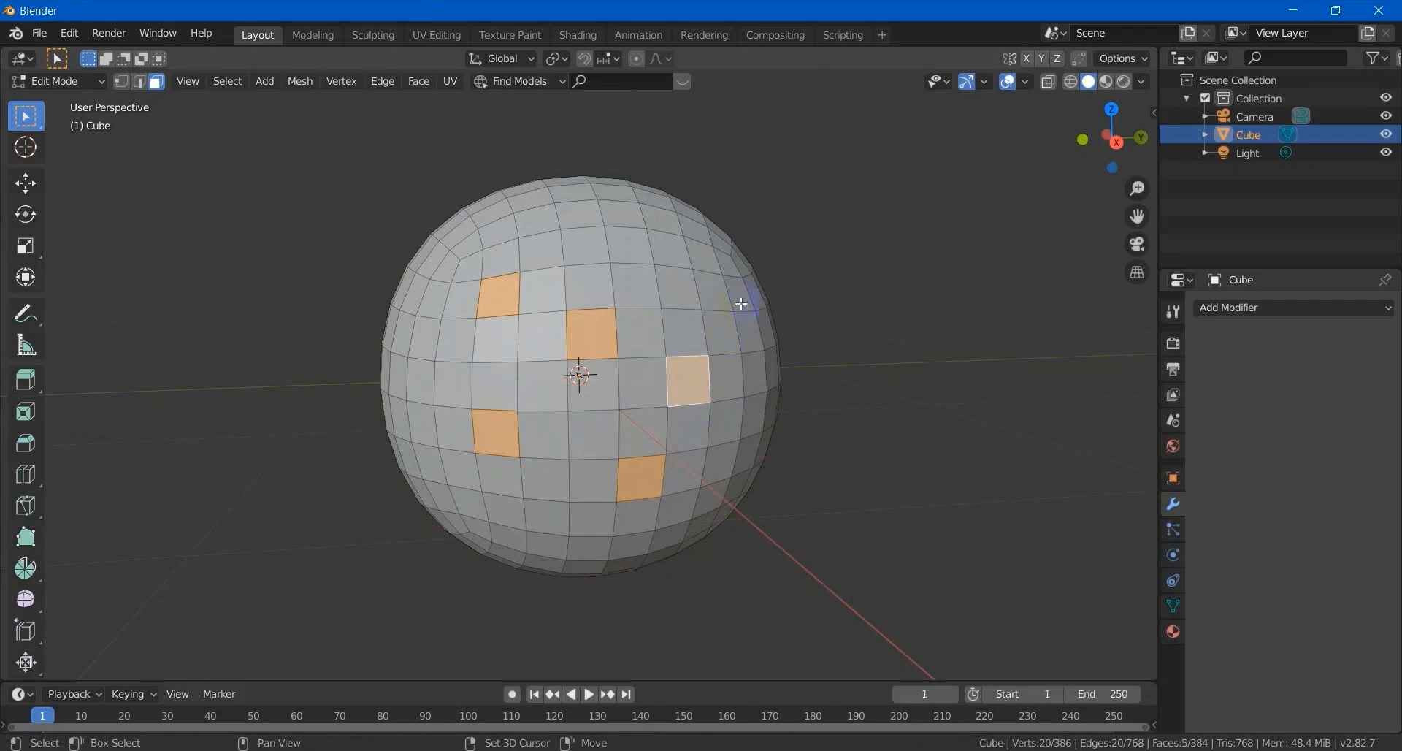
pyautogui.keyDown('shift'); pyautogui.click(741, 303); pyautogui.keyUp('shift')
pyautogui.keyDown('shift'); pyautogui.click(678, 248); pyautogui.keyUp('shift')
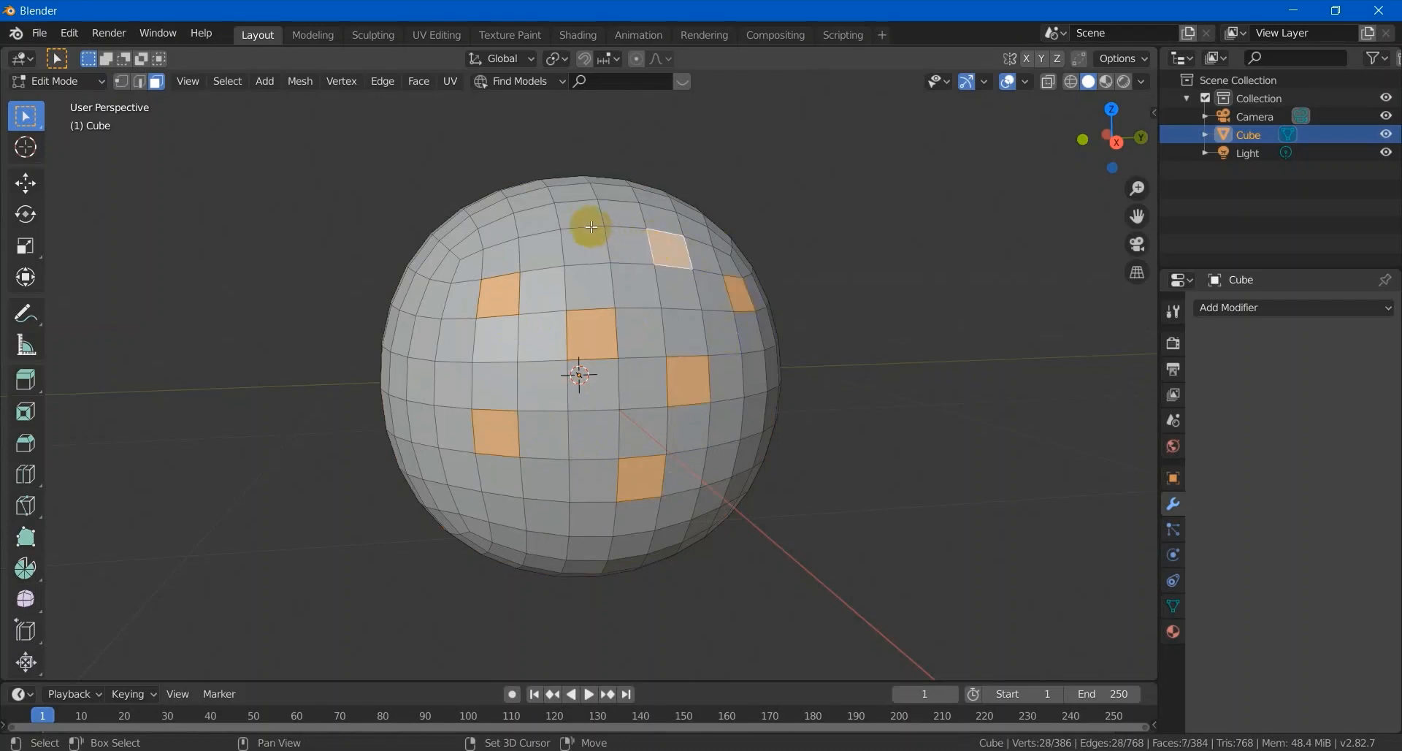
pyautogui.keyDown('shift'); pyautogui.click(533, 221); pyautogui.keyUp('shift')
pyautogui.keyDown('shift'); pyautogui.click(431, 404); pyautogui.keyUp('shift')
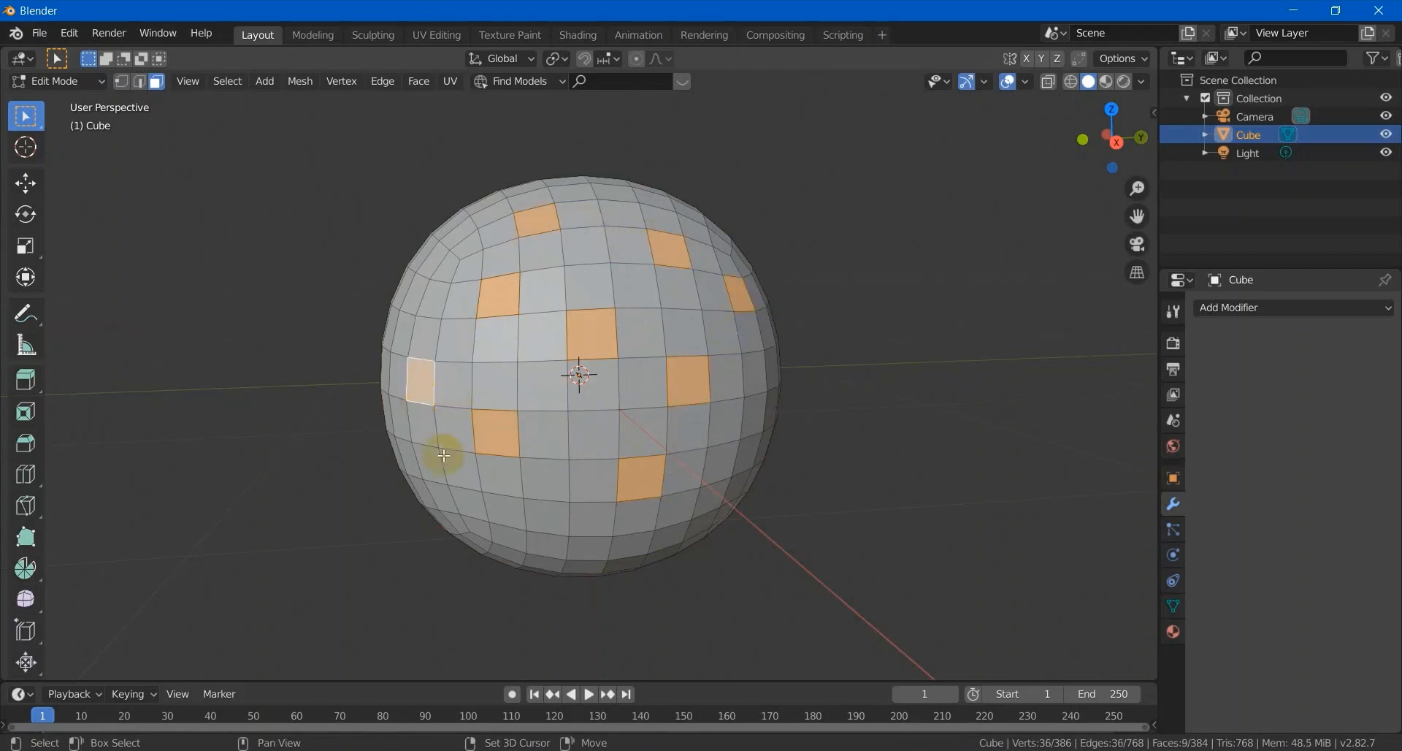
pyautogui.keyDown('shift'); pyautogui.click(487, 517); pyautogui.keyUp('shift')
pyautogui.keyDown('shift'); pyautogui.click(608, 533); pyautogui.keyUp('shift')
pyautogui.keyDown('shift'); pyautogui.click(608, 525); pyautogui.keyUp('shift')
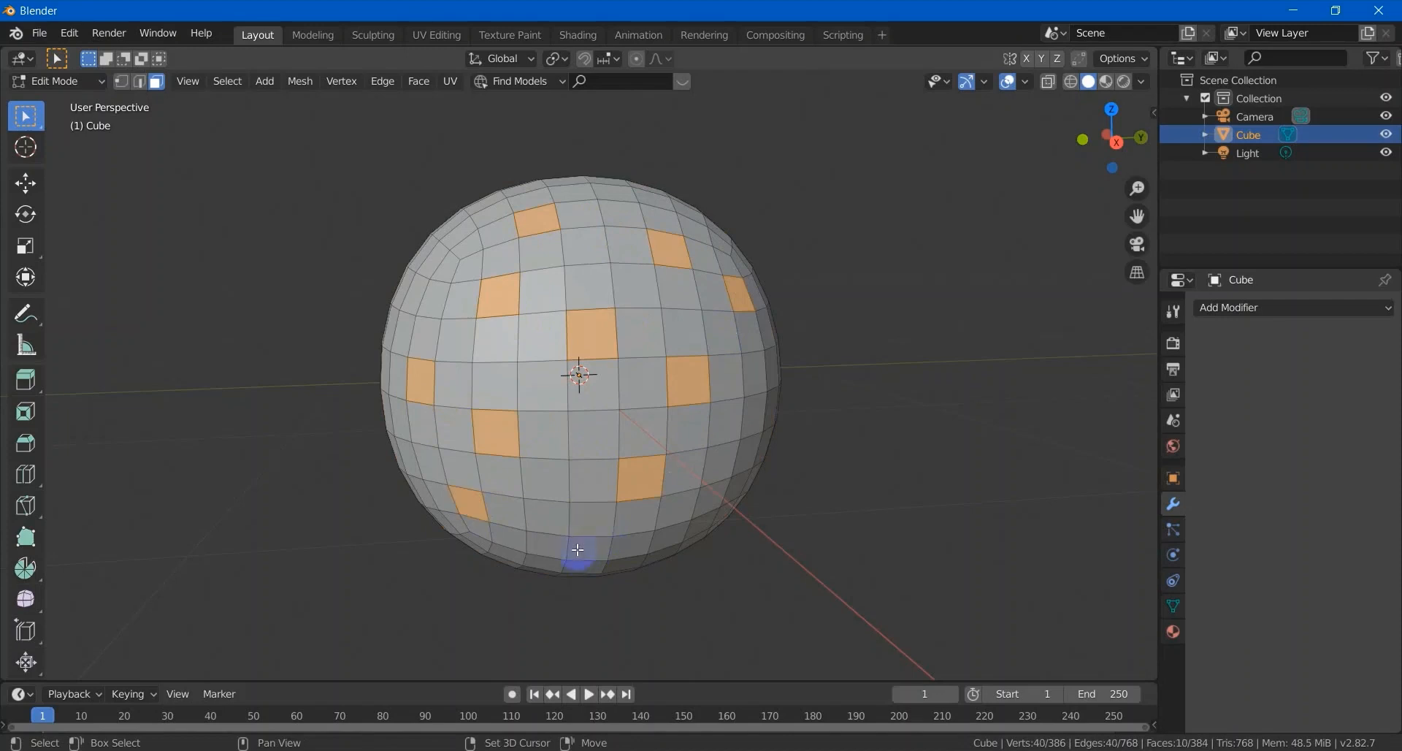
pyautogui.keyDown('shift'); pyautogui.click(541, 550); pyautogui.keyUp('shift')
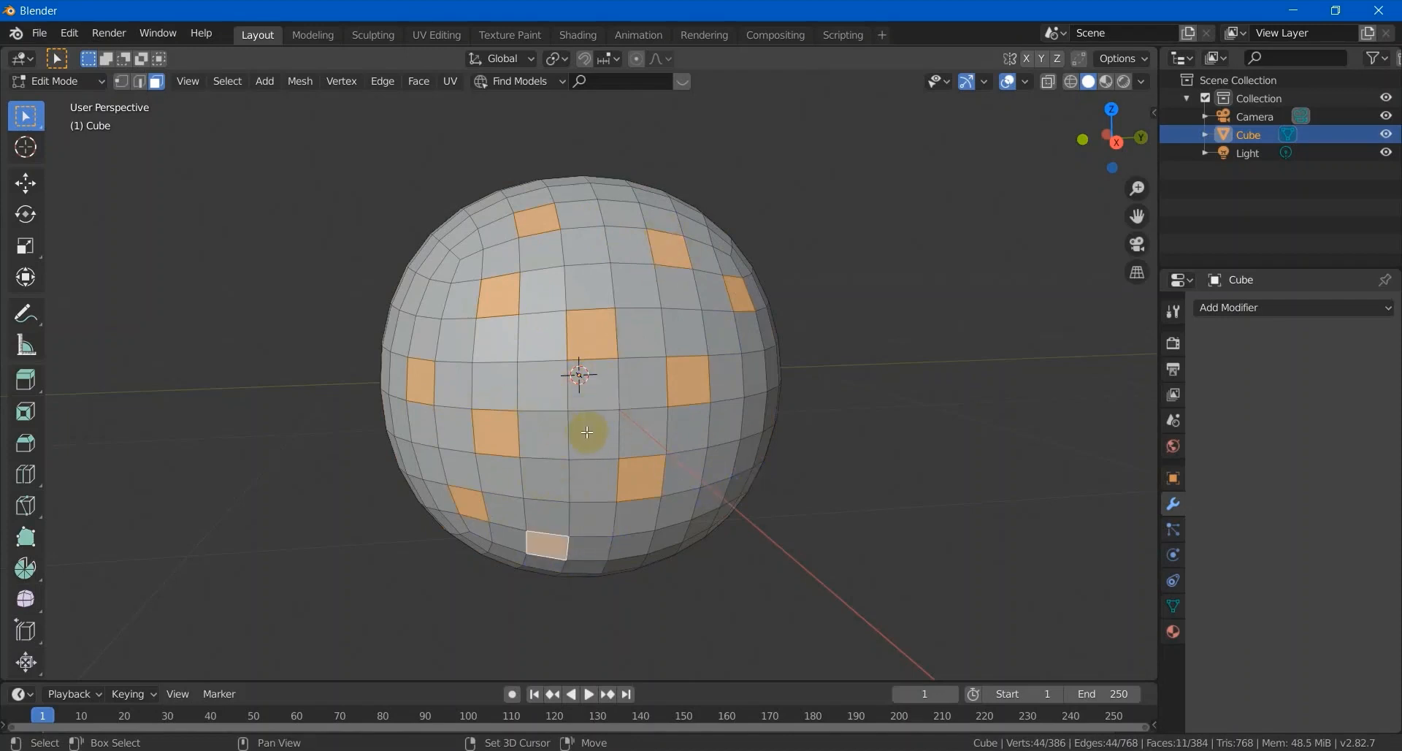
pyautogui.keyDown('shift'); pyautogui.click(631, 220); pyautogui.keyUp('shift')
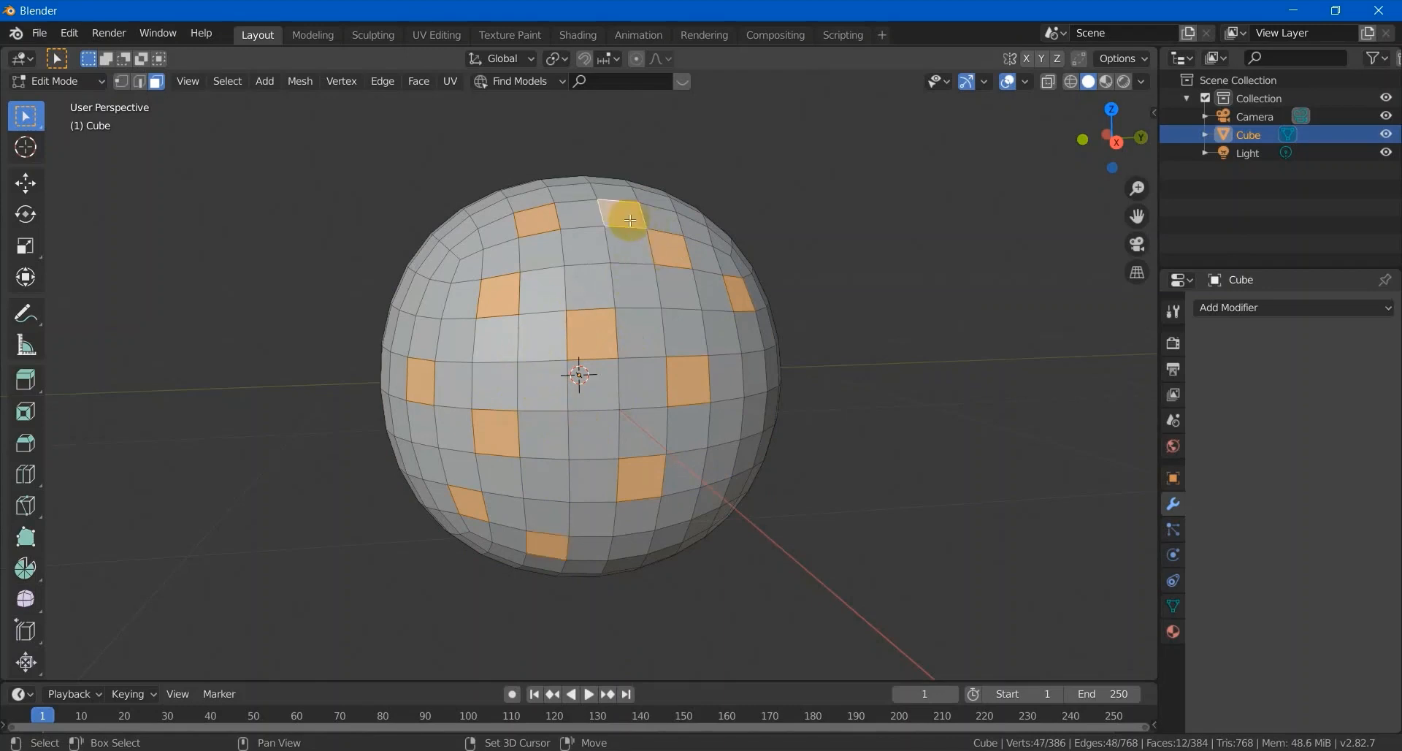
pyautogui.keyDown('shift'); pyautogui.click(631, 220); pyautogui.keyUp('shift')
# Add eleven scattered faces on the sphere's positive Y side to the selection
pyautogui.moveTo(648, 354); pyautogui.dragTo(467, 353, button='middle')
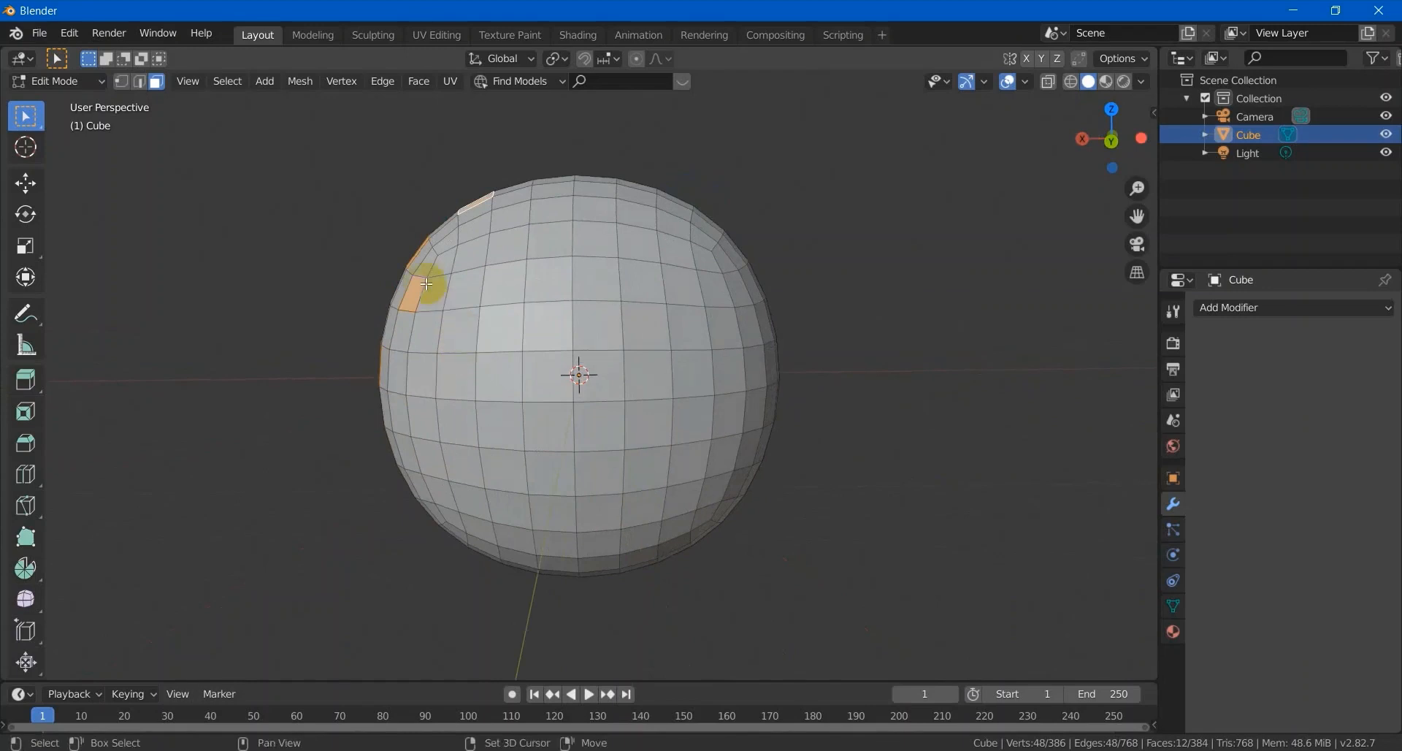
pyautogui.keyDown('shift'); pyautogui.click(467, 285); pyautogui.keyUp('shift')
pyautogui.keyDown('shift'); pyautogui.click(558, 339); pyautogui.keyUp('shift')
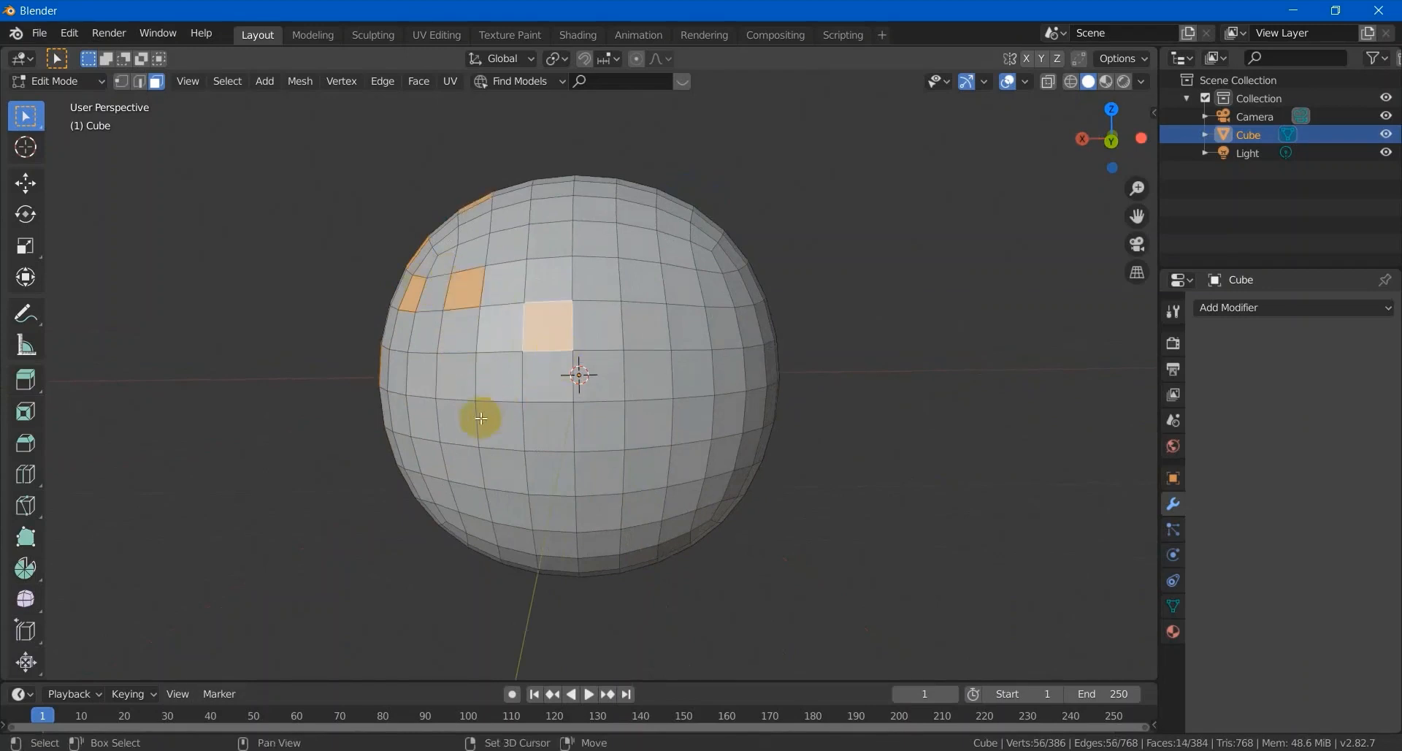
pyautogui.keyDown('shift'); pyautogui.click(458, 424); pyautogui.keyUp('shift')
pyautogui.keyDown('shift'); pyautogui.click(560, 486); pyautogui.keyUp('shift')
pyautogui.keyDown('shift'); pyautogui.click(683, 373); pyautogui.keyUp('shift')
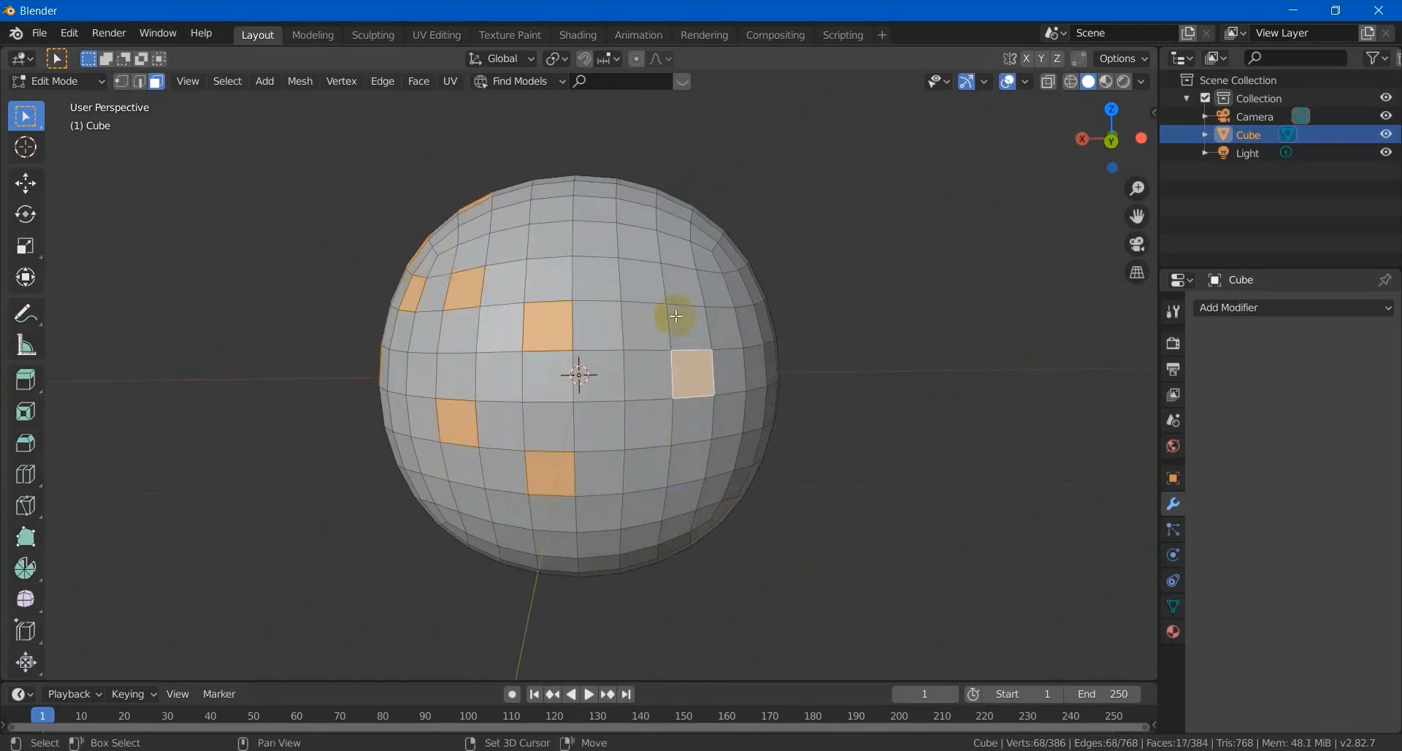
pyautogui.keyDown('shift'); pyautogui.click(639, 237); pyautogui.keyUp('shift')
pyautogui.keyDown('shift'); pyautogui.click(650, 511); pyautogui.keyUp('shift')
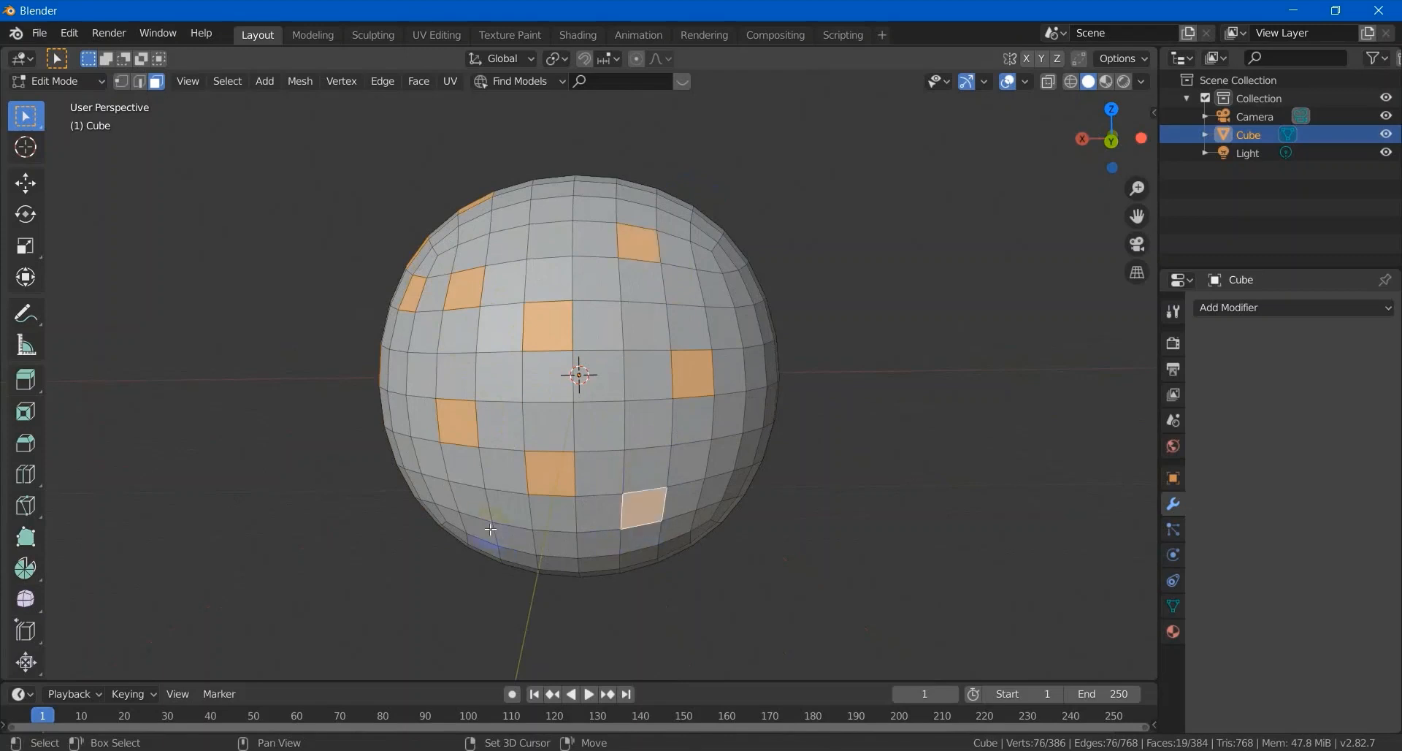
pyautogui.keyDown('shift'); pyautogui.click(470, 503); pyautogui.keyUp('shift')
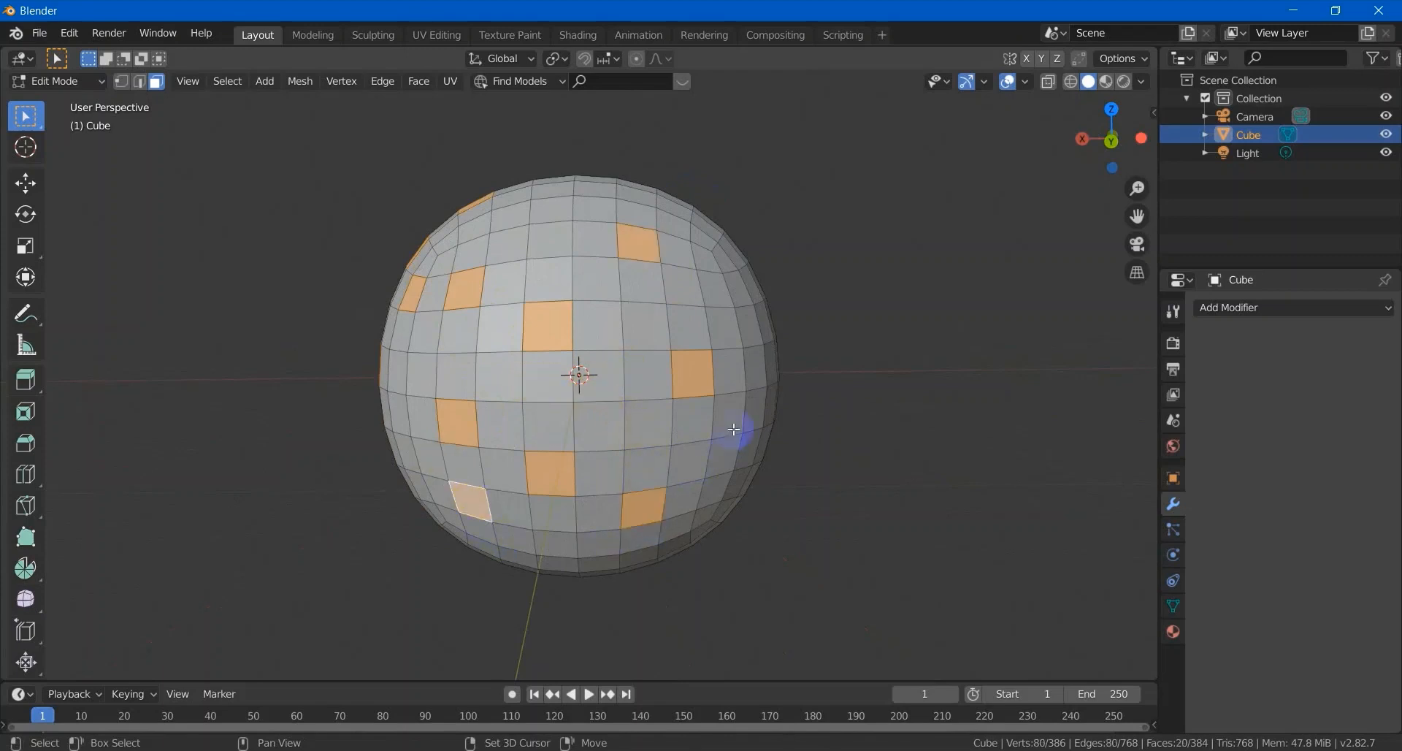
pyautogui.keyDown('shift'); pyautogui.click(722, 452); pyautogui.keyUp('shift')
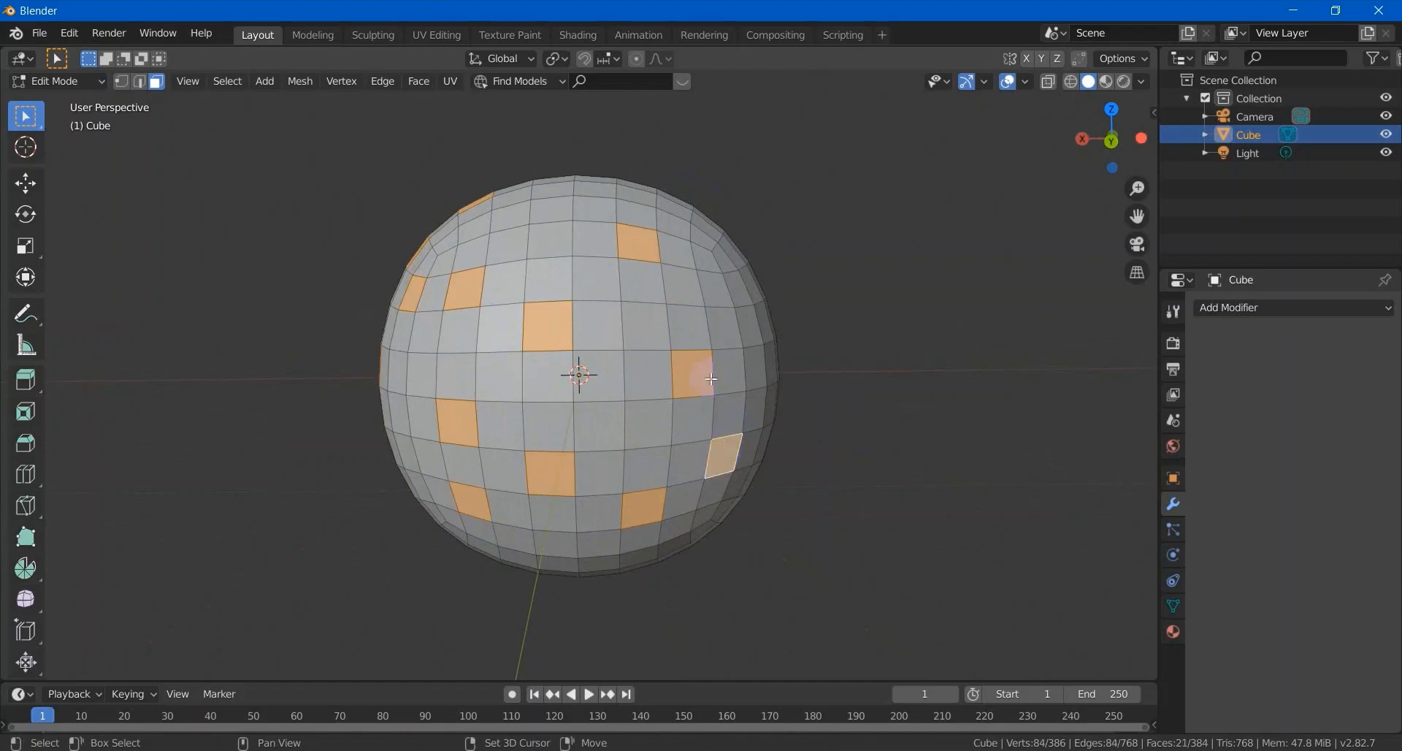
pyautogui.keyDown('shift'); pyautogui.click(712, 295); pyautogui.keyUp('shift')
pyautogui.keyDown('shift'); pyautogui.click(511, 220); pyautogui.keyUp('shift')
# Add thirteen scattered faces on the sphere's negative X side to the selection
pyautogui.moveTo(613, 311); pyautogui.dragTo(444, 307, button='middle')
pyautogui.keyDown('shift'); pyautogui.click(466, 287); pyautogui.keyUp('shift')
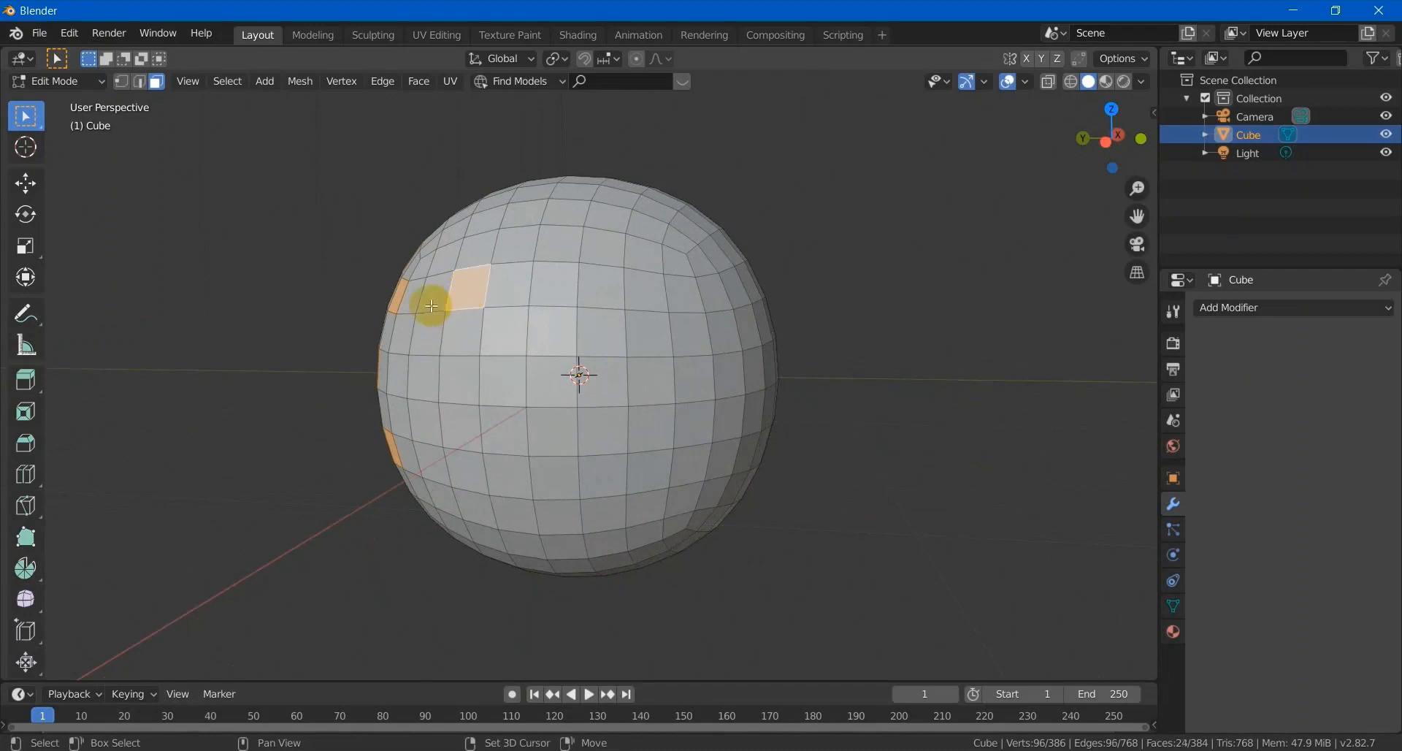
pyautogui.keyDown('shift'); pyautogui.click(427, 384); pyautogui.keyUp('shift')
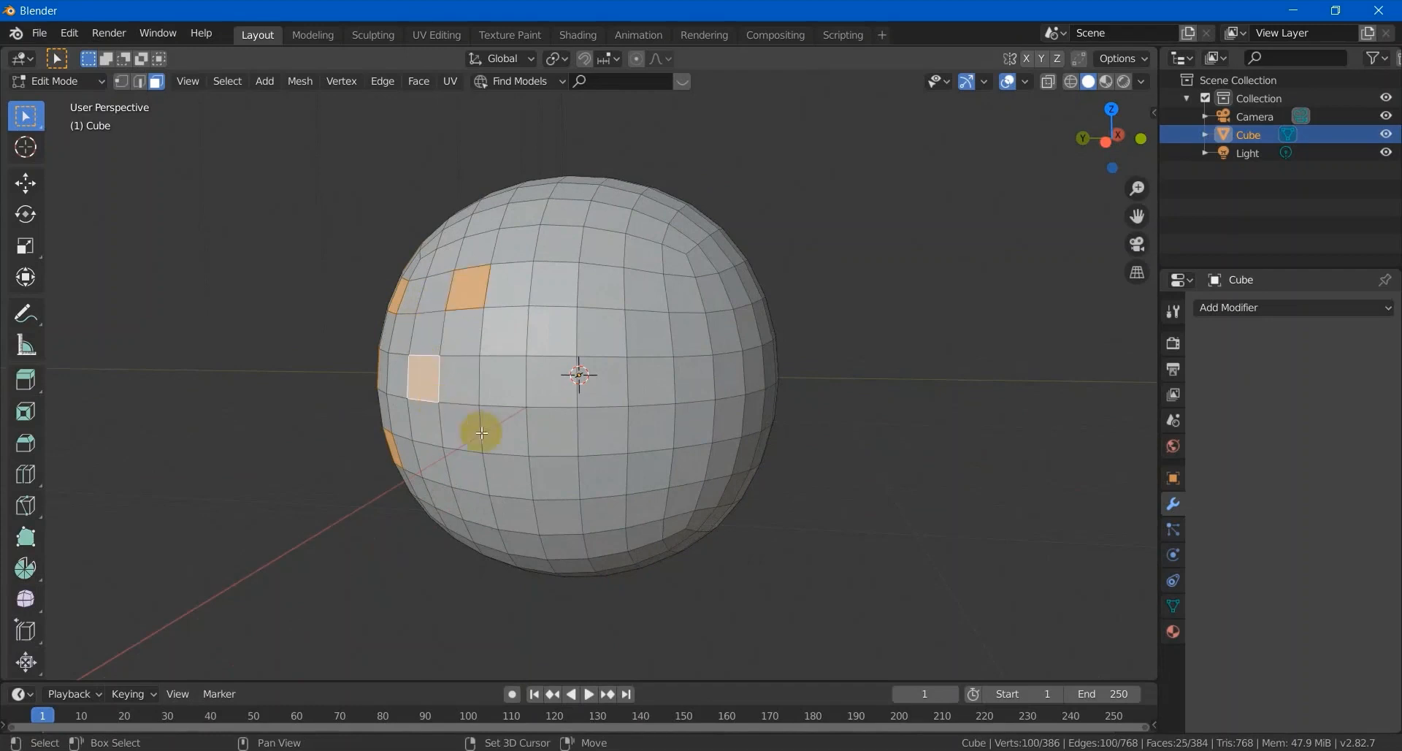
pyautogui.keyDown('shift'); pyautogui.click(472, 471); pyautogui.keyUp('shift')
pyautogui.keyDown('shift'); pyautogui.click(603, 434); pyautogui.keyUp('shift')
pyautogui.keyDown('shift'); pyautogui.click(665, 300); pyautogui.keyUp('shift')
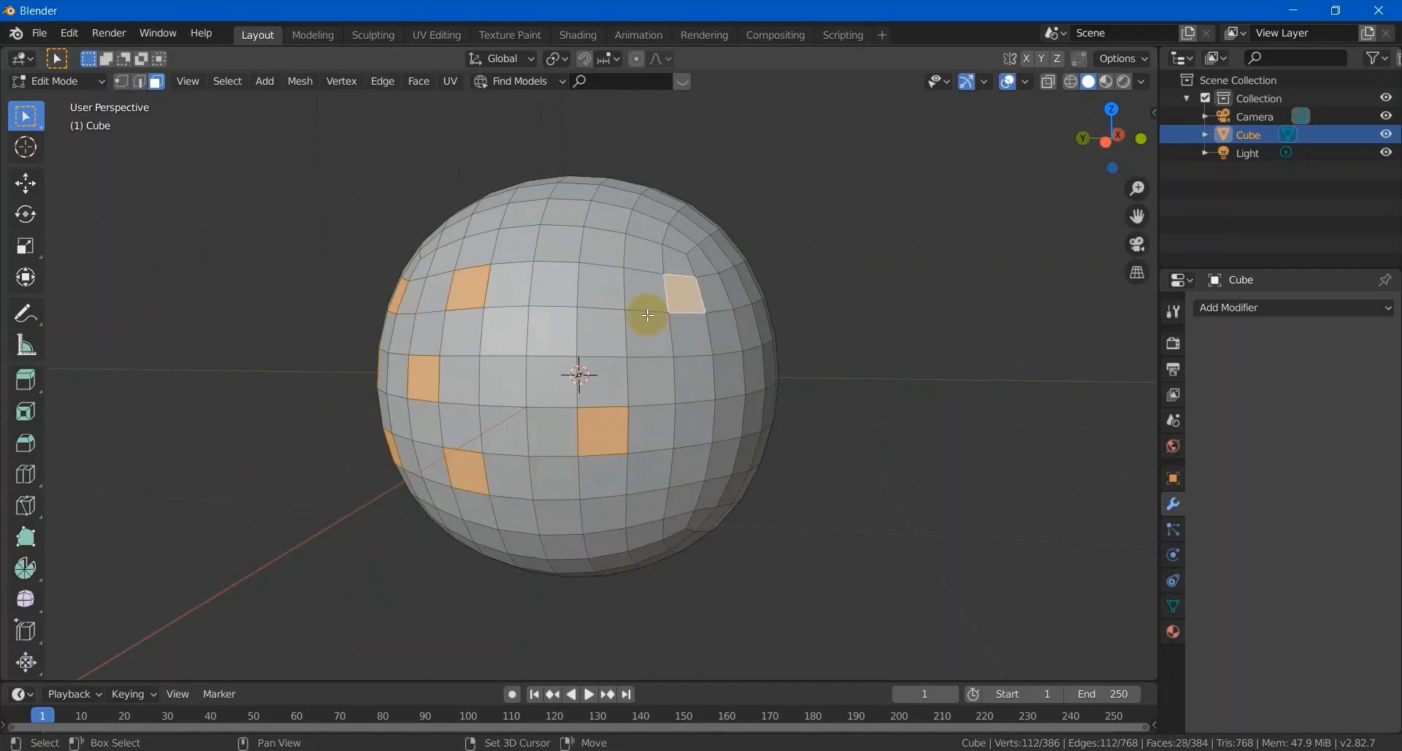
pyautogui.keyDown('shift'); pyautogui.click(688, 383); pyautogui.keyUp('shift')
pyautogui.keyDown('shift'); pyautogui.click(603, 332); pyautogui.keyUp('shift')
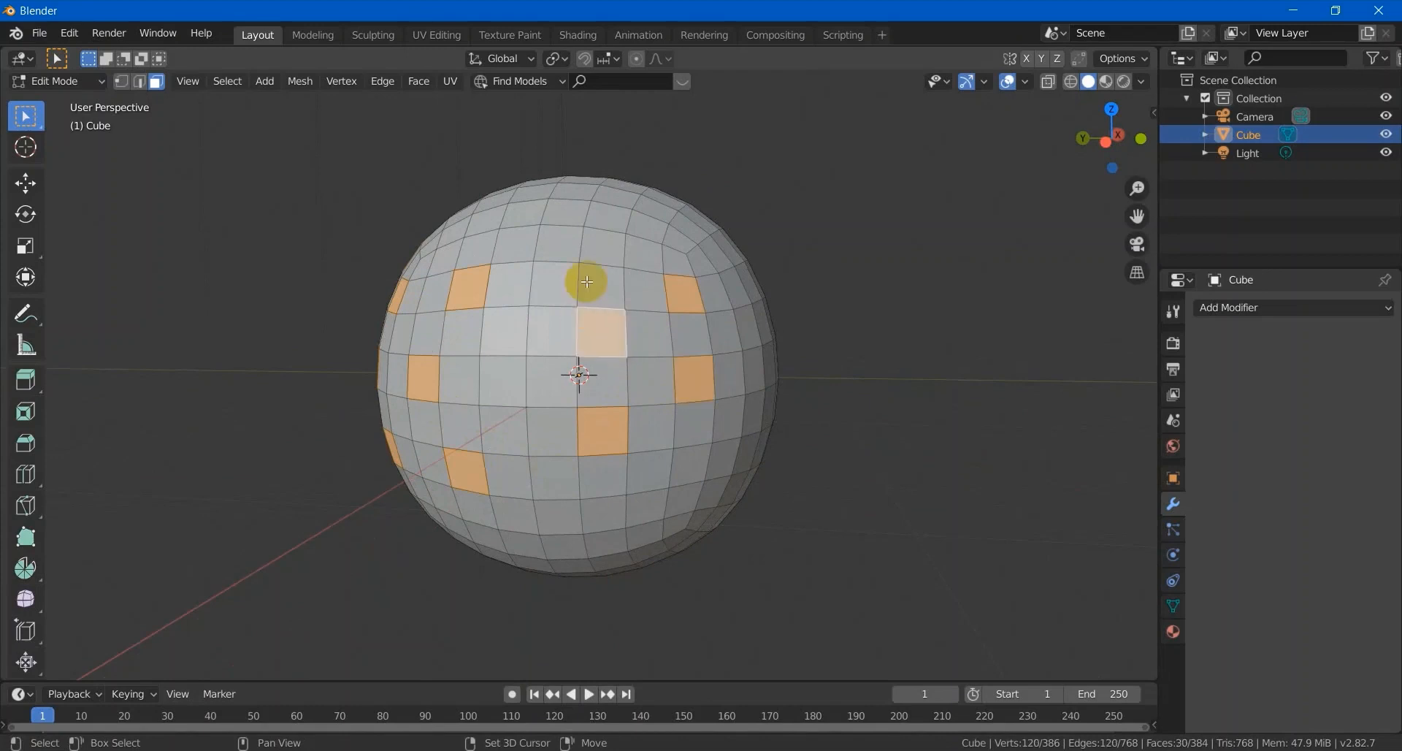
pyautogui.keyDown('shift'); pyautogui.click(561, 242); pyautogui.keyUp('shift')
pyautogui.keyDown('shift'); pyautogui.click(559, 519); pyautogui.keyUp('shift')
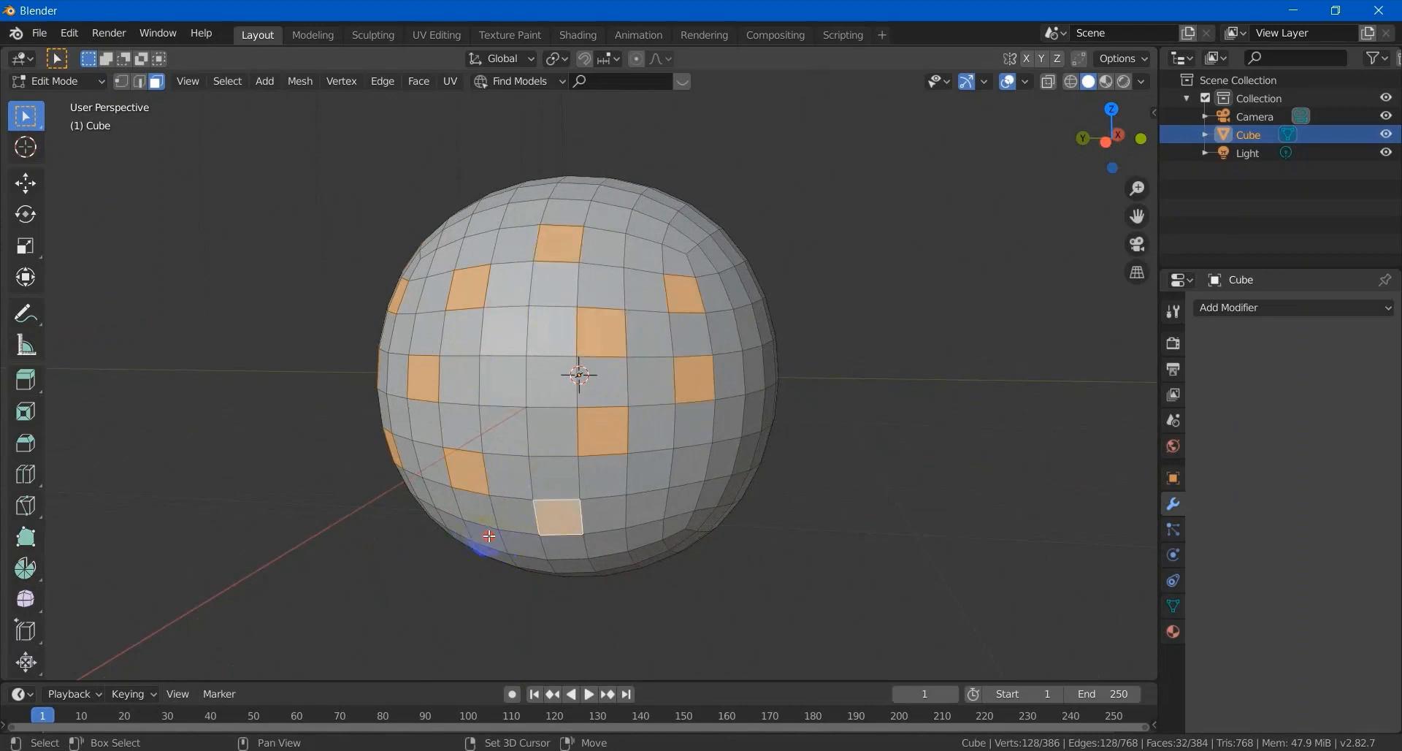
pyautogui.keyDown('shift'); pyautogui.click(489, 535); pyautogui.keyUp('shift')
pyautogui.keyDown('shift'); pyautogui.click(682, 504); pyautogui.keyUp('shift')
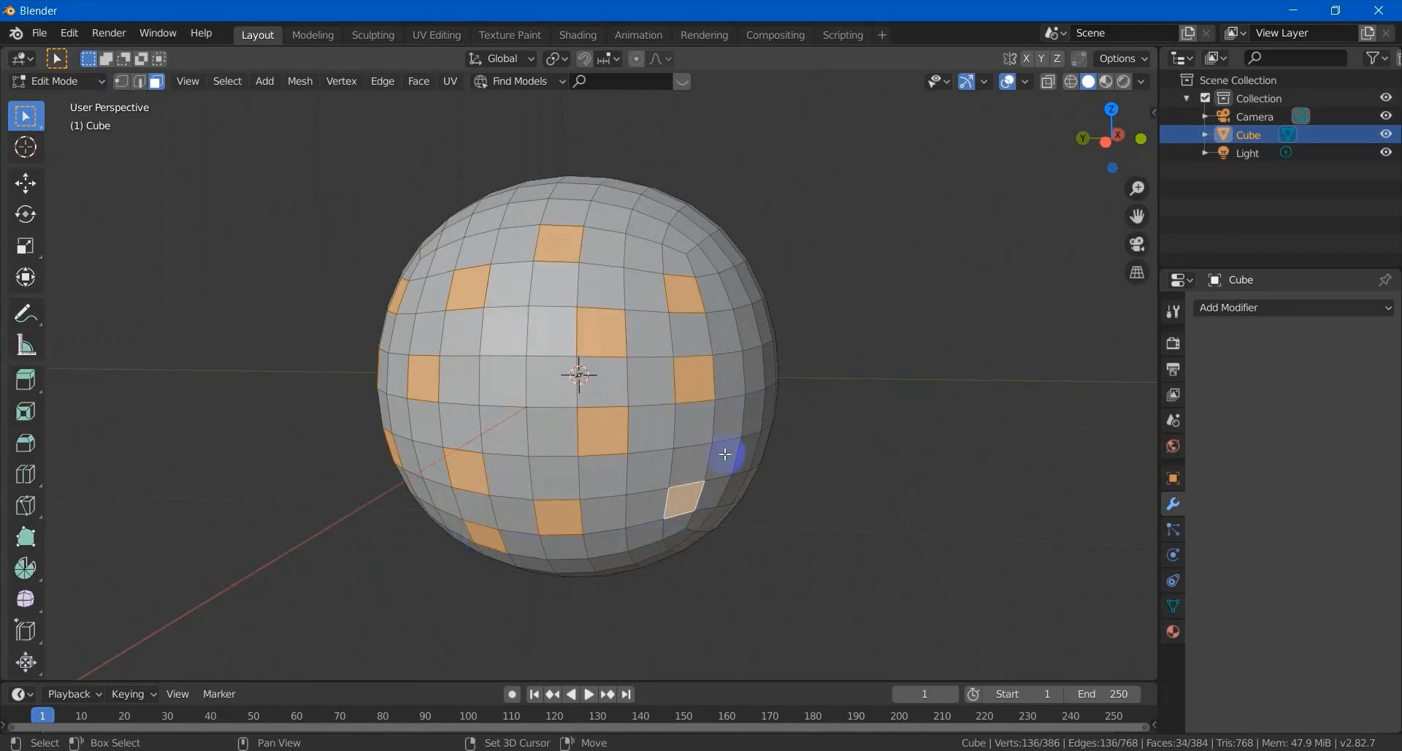
pyautogui.keyDown('shift'); pyautogui.click(754, 411); pyautogui.keyUp('shift')
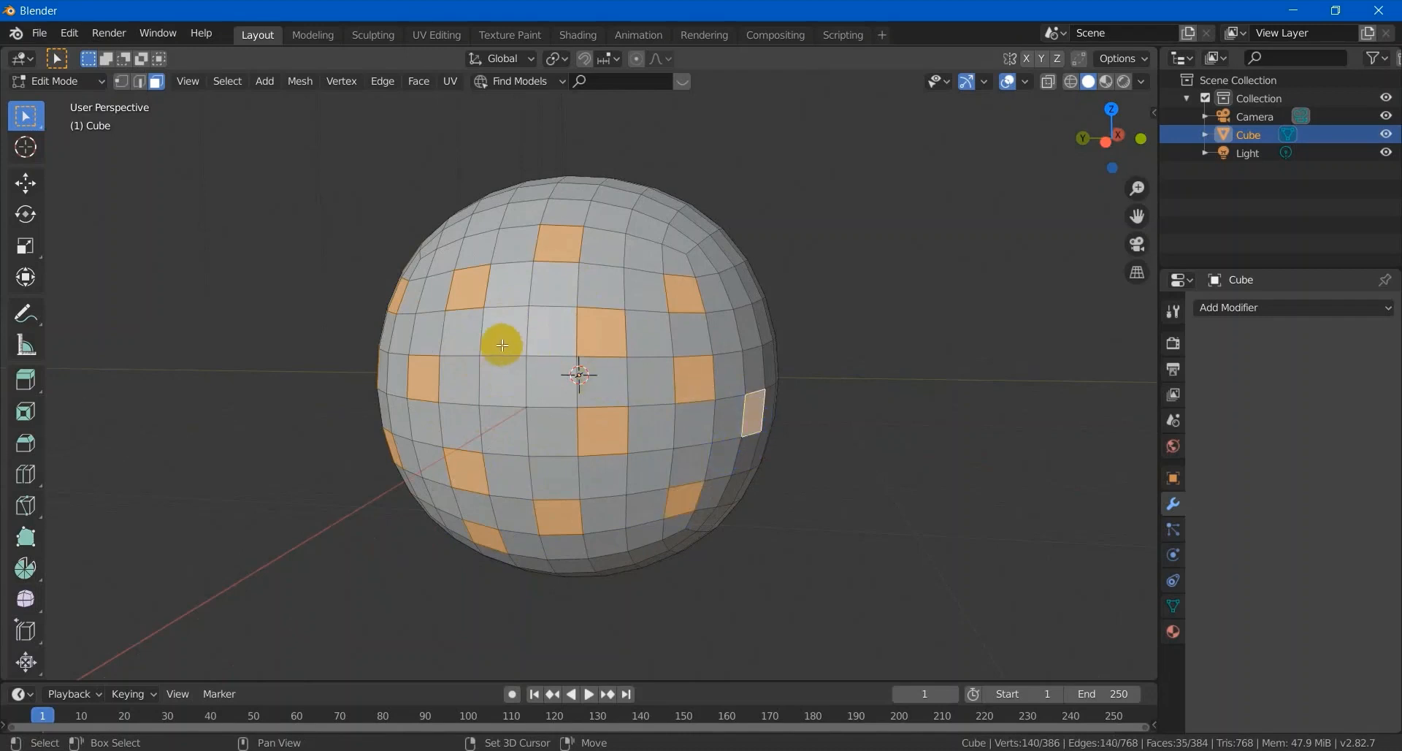
pyautogui.keyDown('shift'); pyautogui.click(504, 388); pyautogui.keyUp('shift')
# Add eight scattered faces on the sphere's negative Y side to the selection
pyautogui.moveTo(551, 398); pyautogui.dragTo(460, 382, button='middle')
pyautogui.keyDown('shift'); pyautogui.click(482, 329); pyautogui.keyUp('shift')
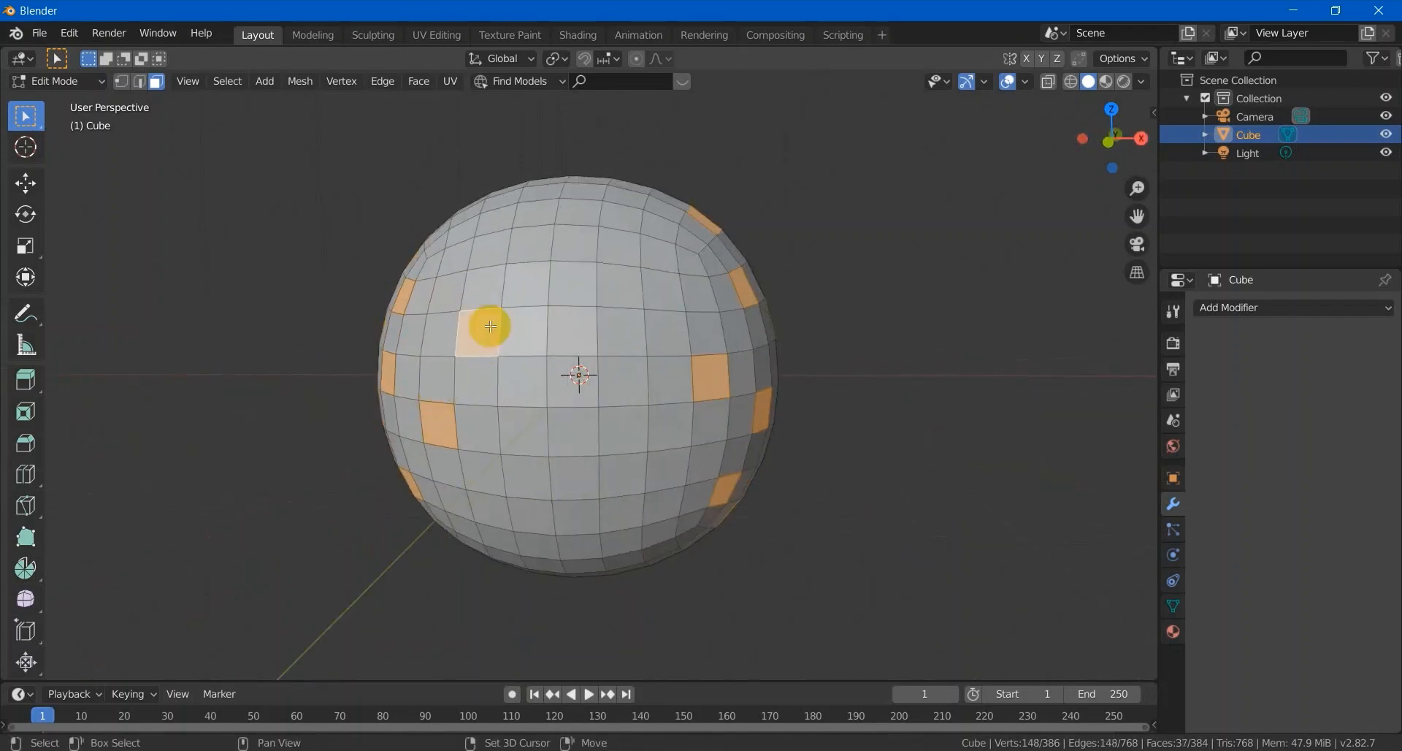
pyautogui.keyDown('shift'); pyautogui.click(577, 384); pyautogui.keyUp('shift')
pyautogui.keyDown('shift'); pyautogui.click(665, 336); pyautogui.keyUp('shift')
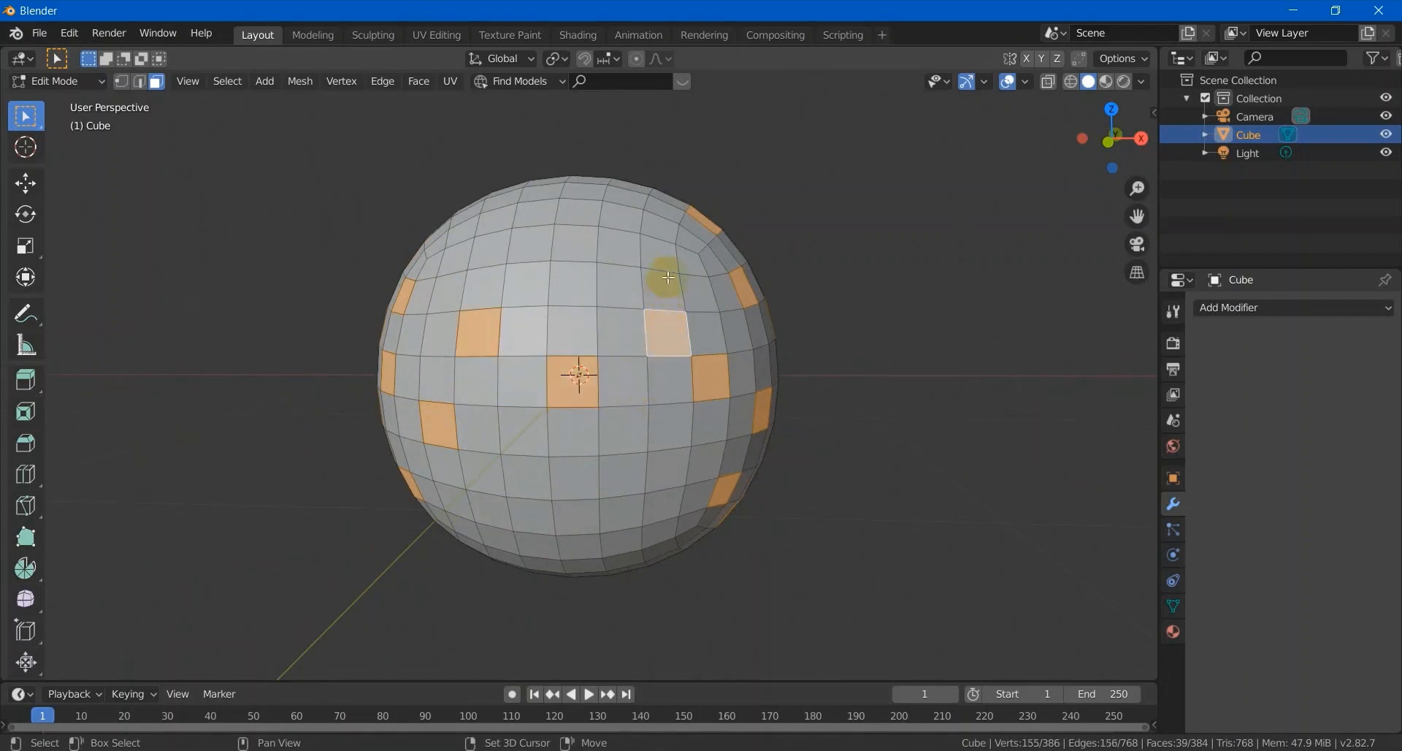
pyautogui.keyDown('shift'); pyautogui.click(660, 248); pyautogui.keyUp('shift')
pyautogui.keyDown('shift'); pyautogui.click(550, 241); pyautogui.keyUp('shift')
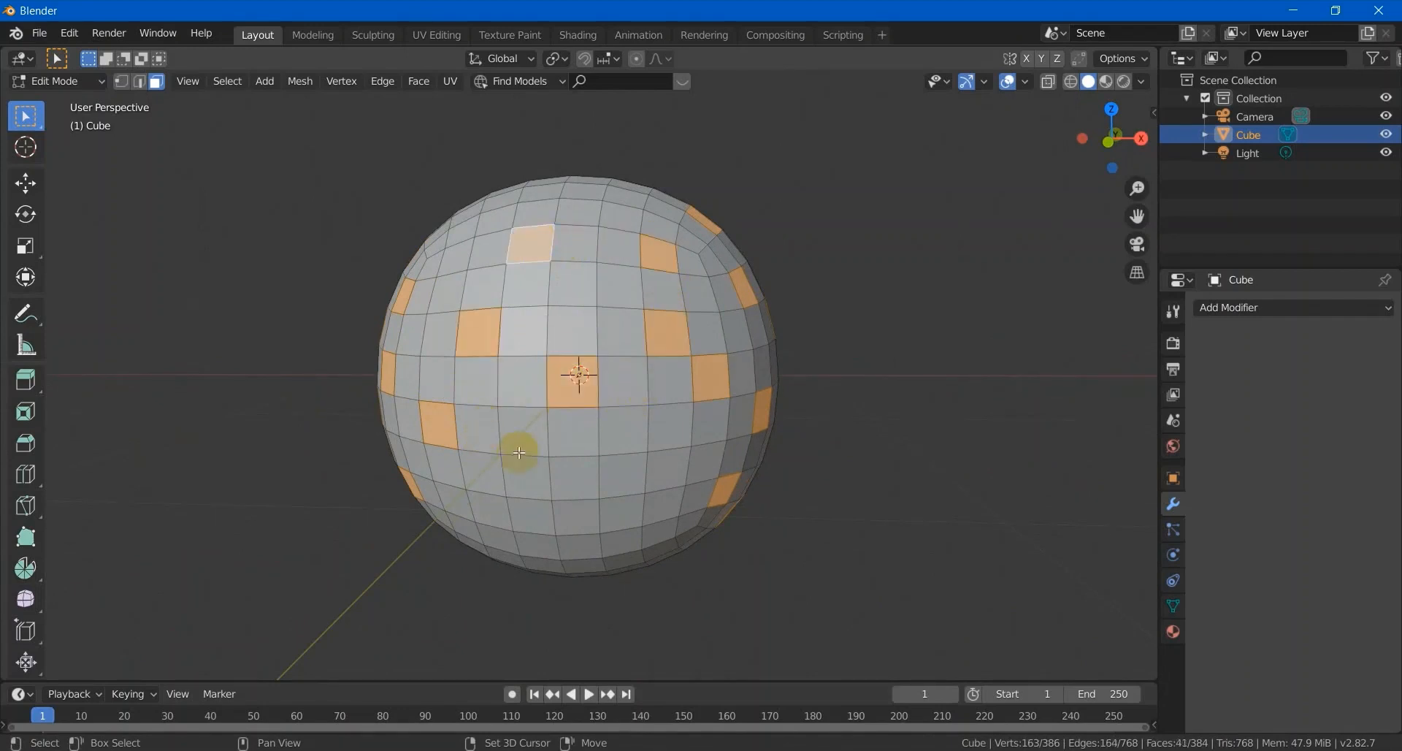
pyautogui.keyDown('shift'); pyautogui.click(551, 487); pyautogui.keyUp('shift')
pyautogui.keyDown('shift'); pyautogui.click(626, 541); pyautogui.keyUp('shift')
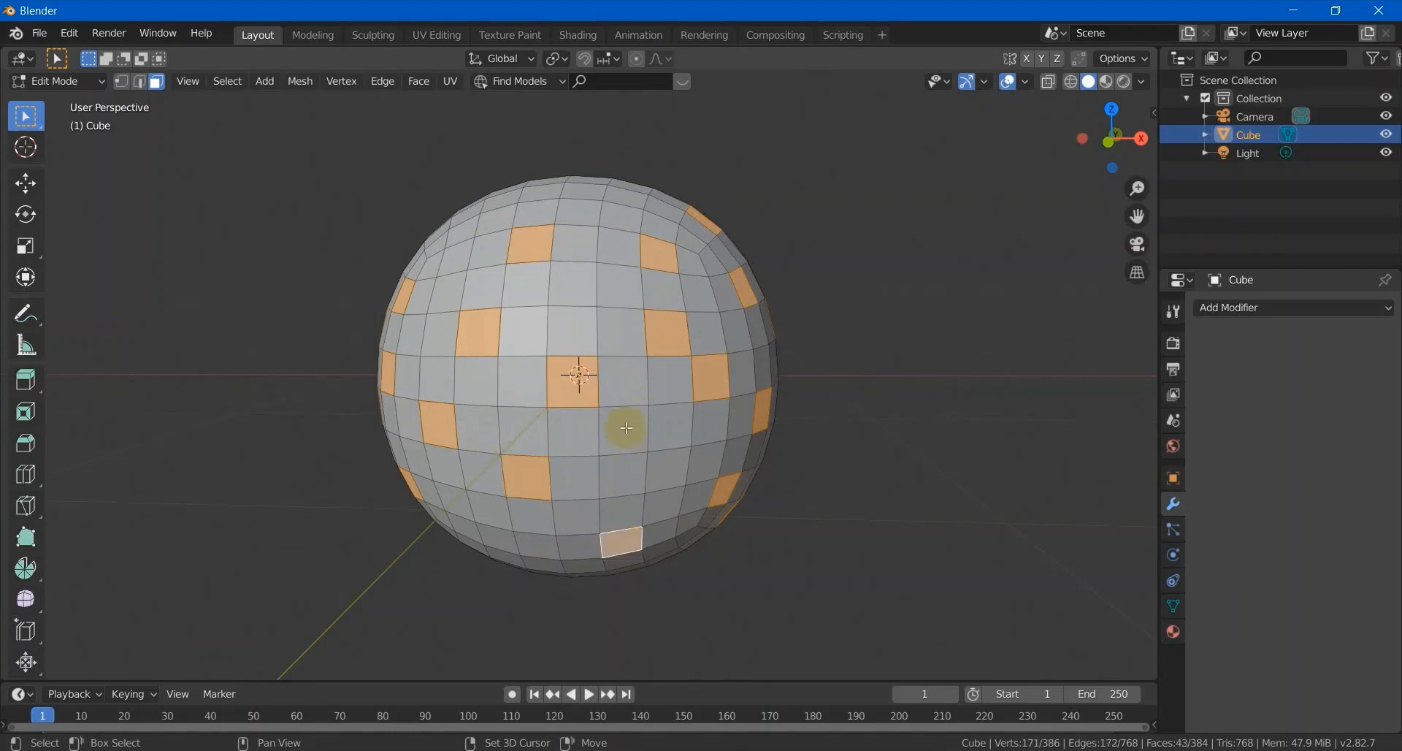
pyautogui.keyDown('shift'); pyautogui.click(626, 427); pyautogui.keyUp('shift')
pyautogui.keyDown('shift'); pyautogui.click(626, 427); pyautogui.keyUp('shift')
pyautogui.keyDown('shift'); pyautogui.click(622, 291); pyautogui.keyUp('shift')
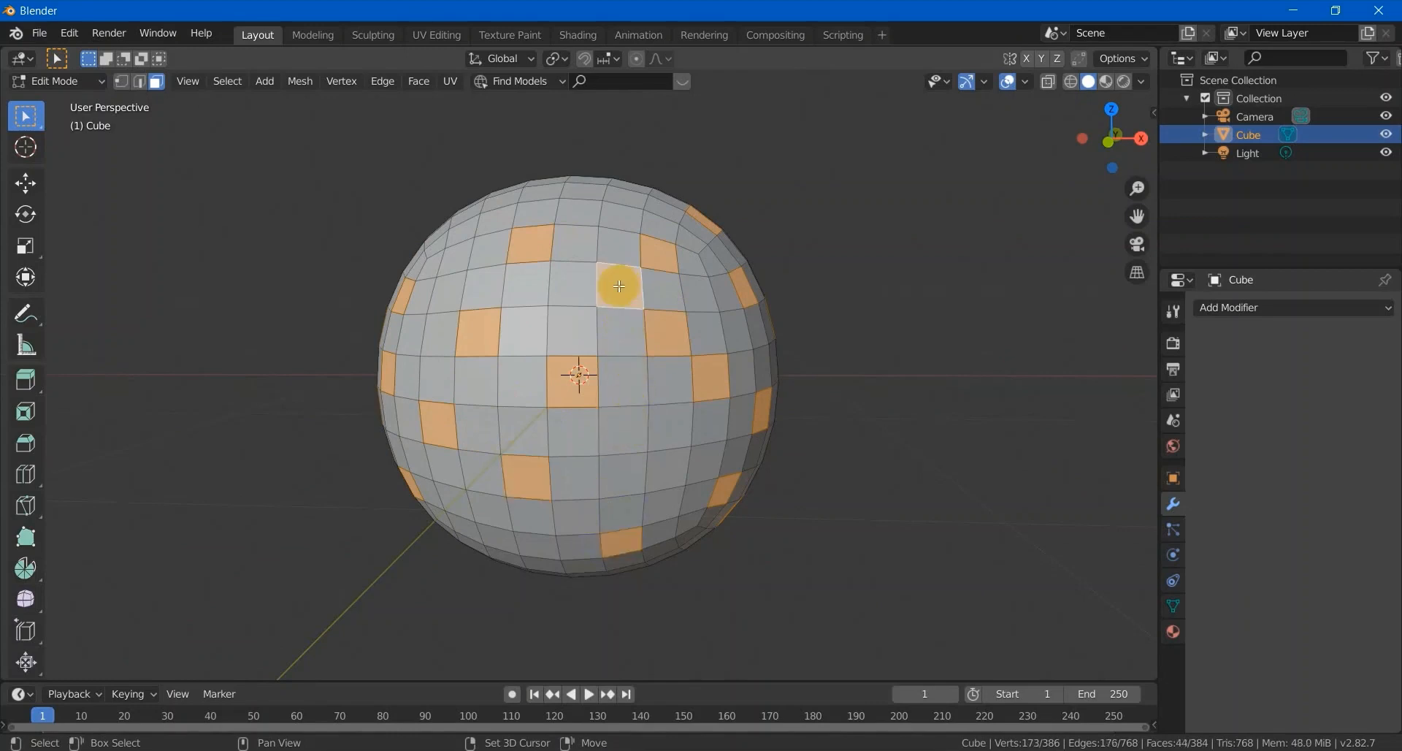
pyautogui.keyDown('shift'); pyautogui.click(644, 289); pyautogui.keyUp('shift')
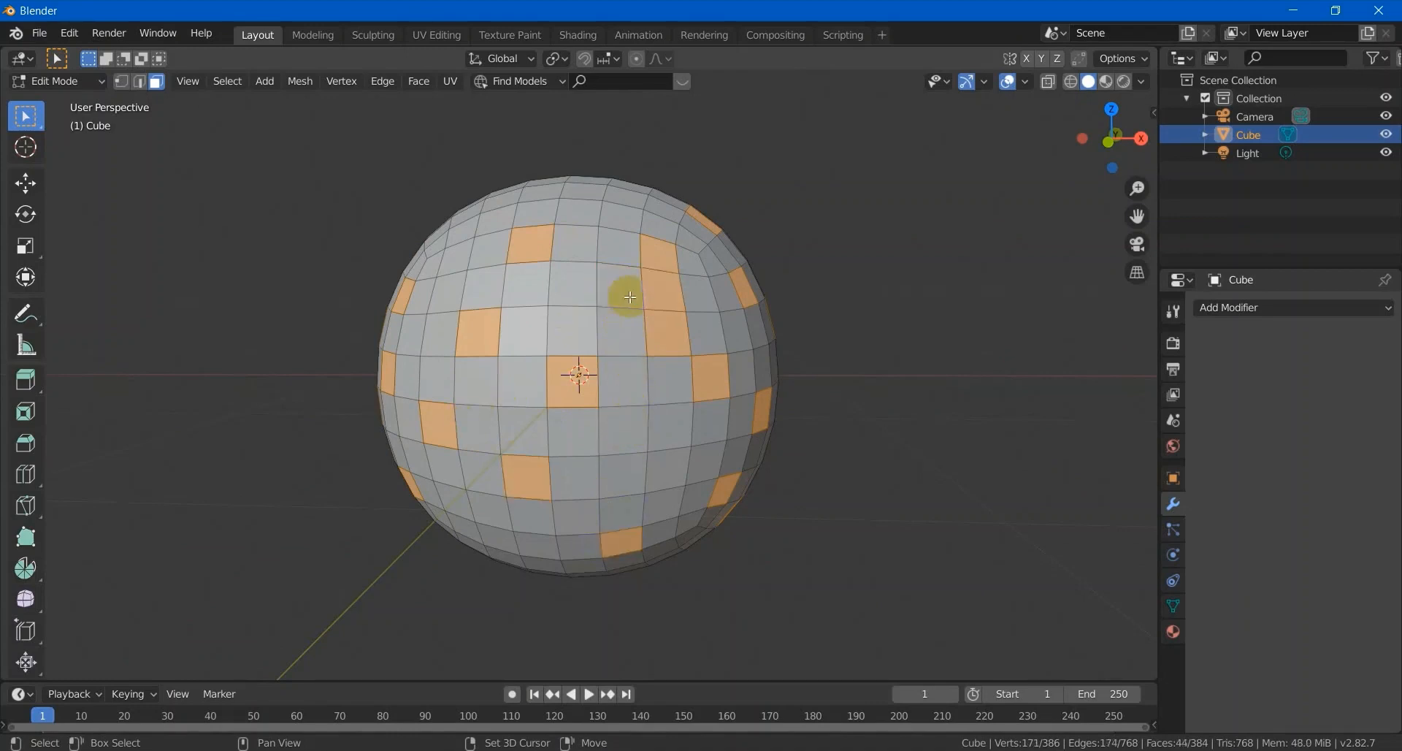
pyautogui.keyDown('shift'); pyautogui.click(661, 295); pyautogui.keyUp('shift')
pyautogui.keyDown('shift'); pyautogui.click(626, 297); pyautogui.keyUp('shift')
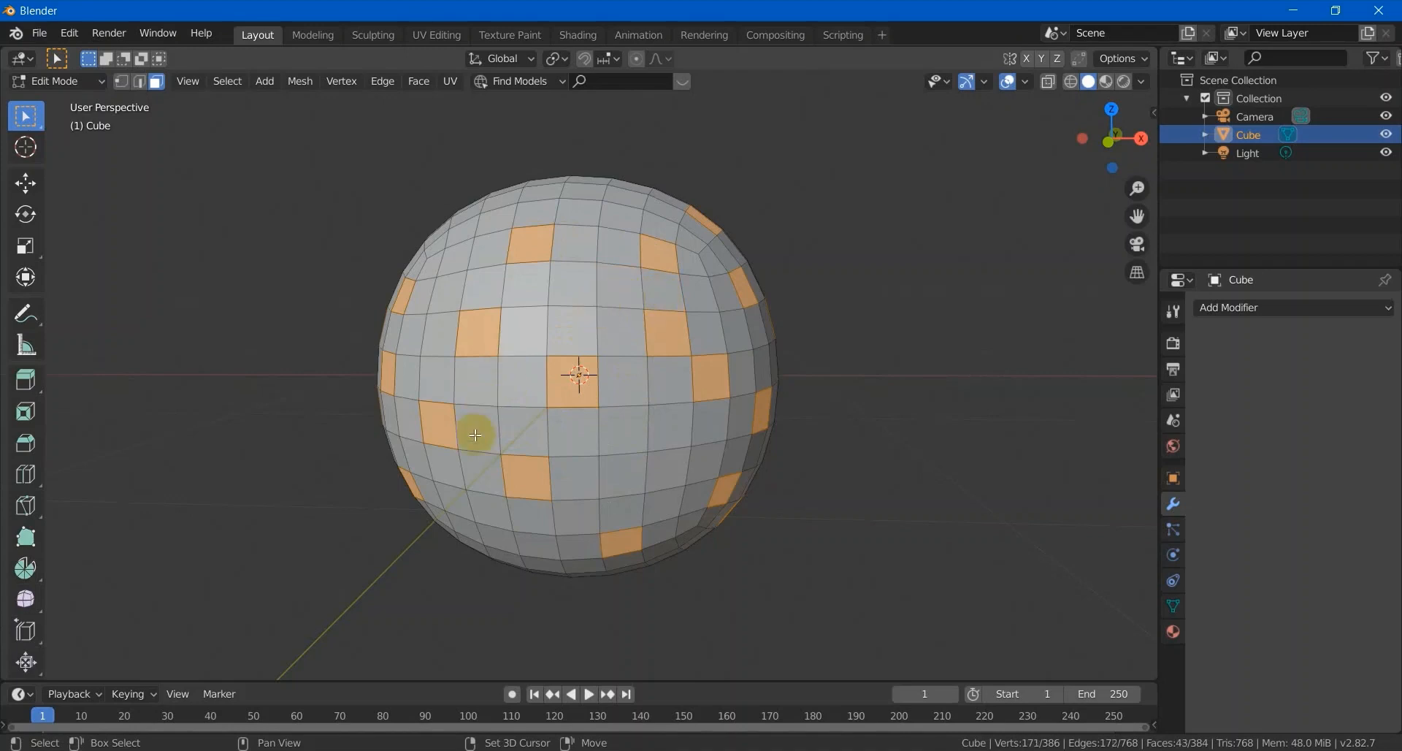
# Add two more faces low on the negative Y side and six scattered faces on the sphere's positive Z side to the selection
pyautogui.keyDown('shift'); pyautogui.click(460, 513); pyautogui.keyUp('shift')
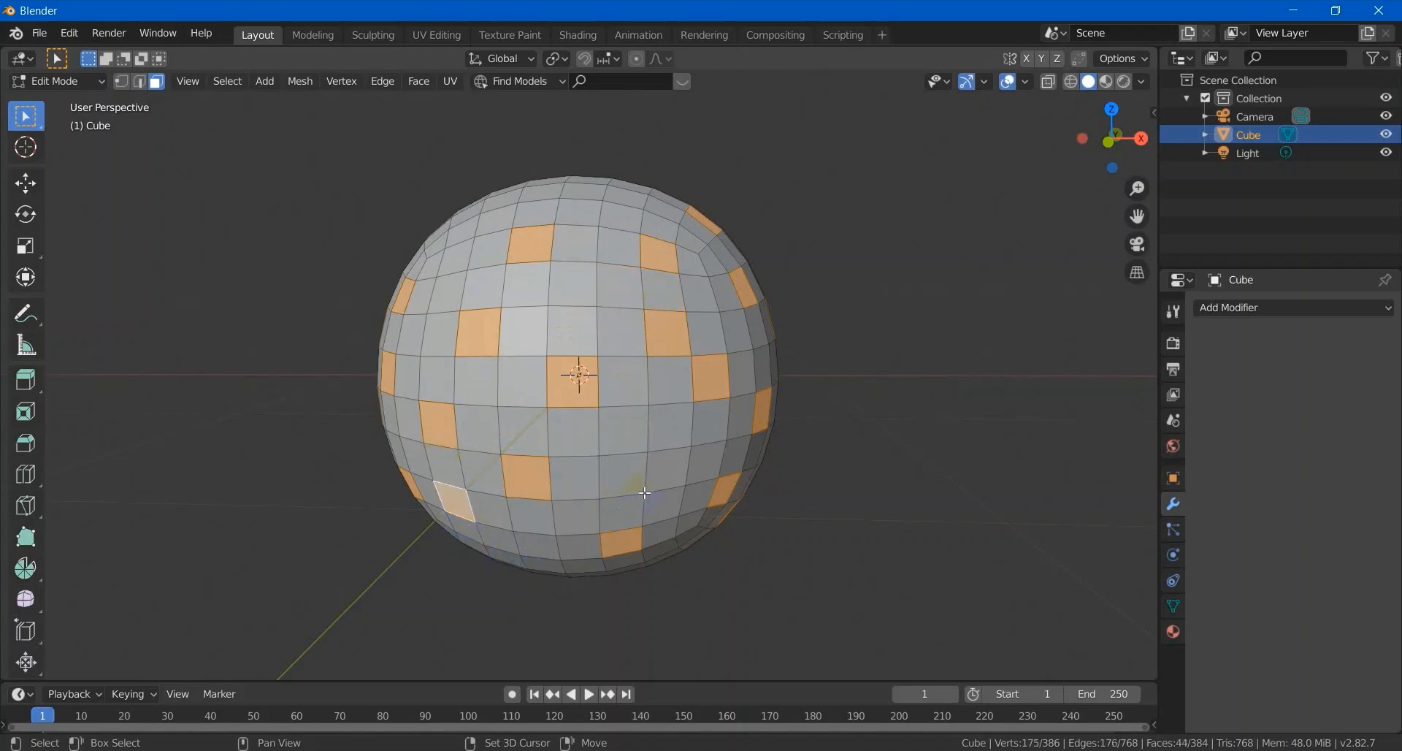
pyautogui.keyDown('shift'); pyautogui.click(666, 473); pyautogui.keyUp('shift')
pyautogui.moveTo(667, 473); pyautogui.dragTo(538, 594, button='middle')
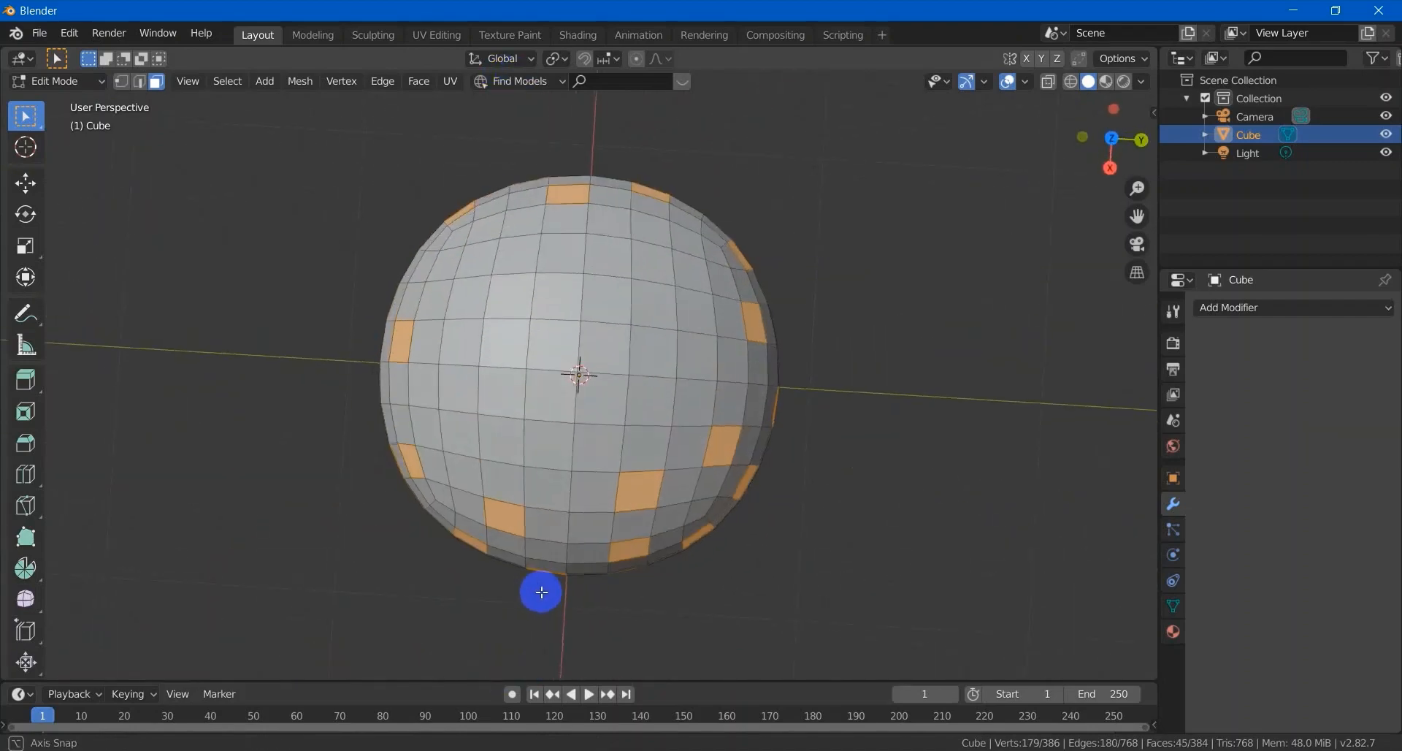
pyautogui.keyDown('shift'); pyautogui.click(474, 300); pyautogui.keyUp('shift')
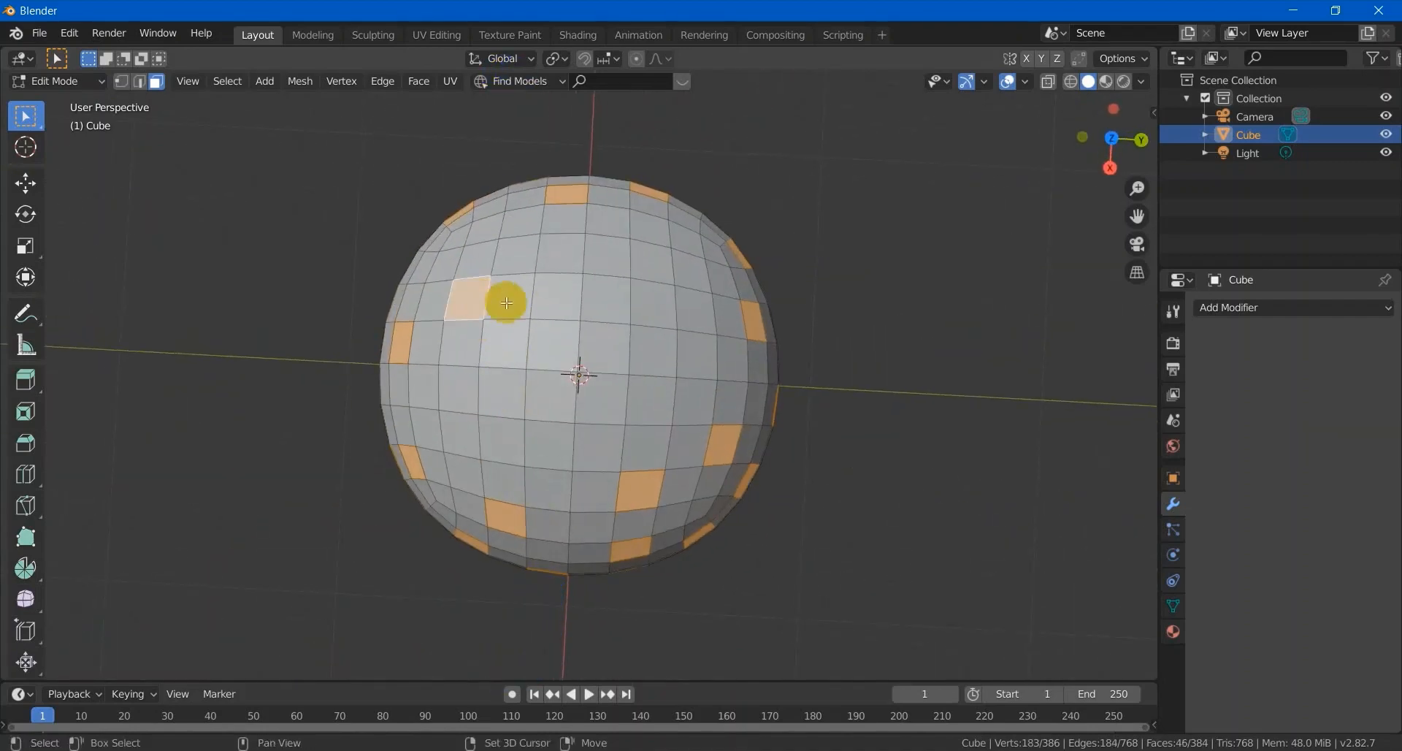
pyautogui.keyDown('shift'); pyautogui.click(563, 263); pyautogui.keyUp('shift')
pyautogui.keyDown('shift'); pyautogui.click(652, 264); pyautogui.keyUp('shift')
pyautogui.keyDown('shift'); pyautogui.click(690, 358); pyautogui.keyUp('shift')
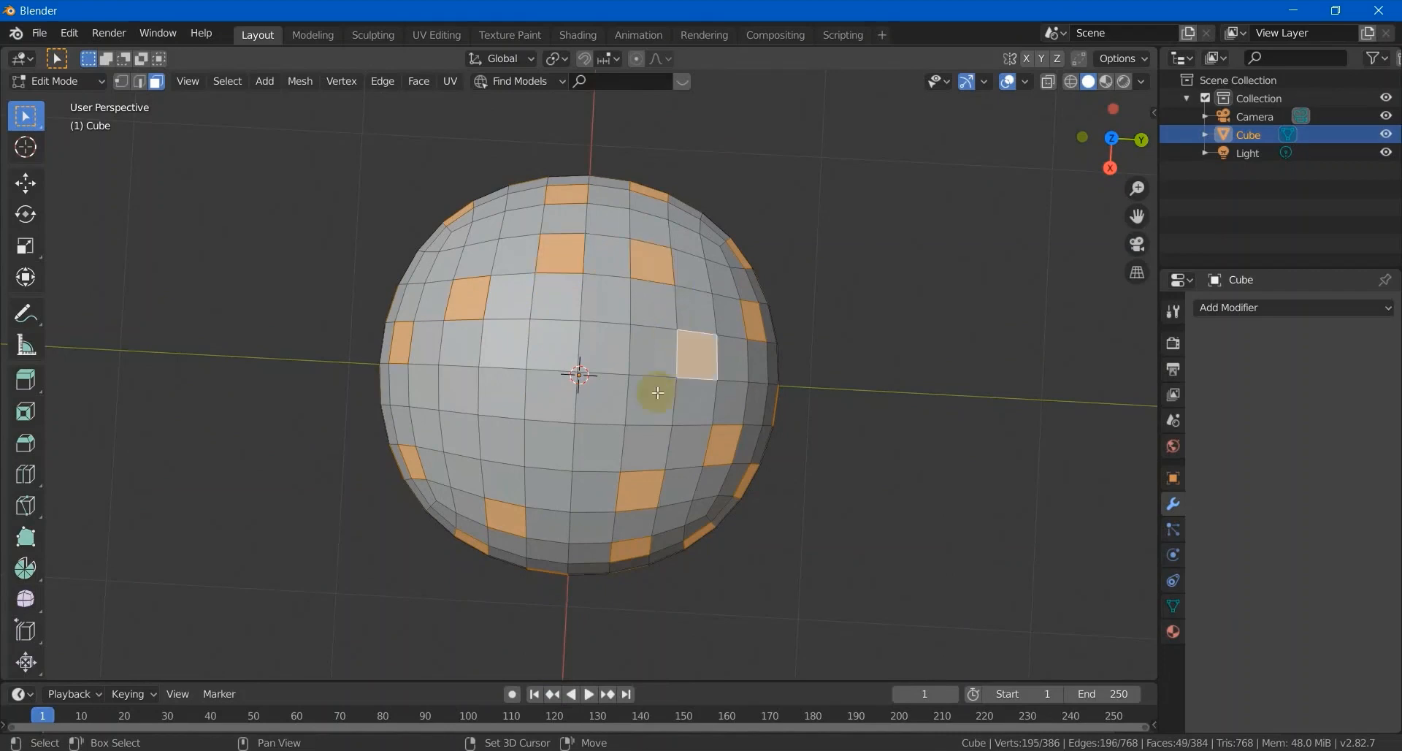
pyautogui.keyDown('shift'); pyautogui.click(501, 448); pyautogui.keyUp('shift')
pyautogui.keyDown('shift'); pyautogui.click(598, 400); pyautogui.keyUp('shift')
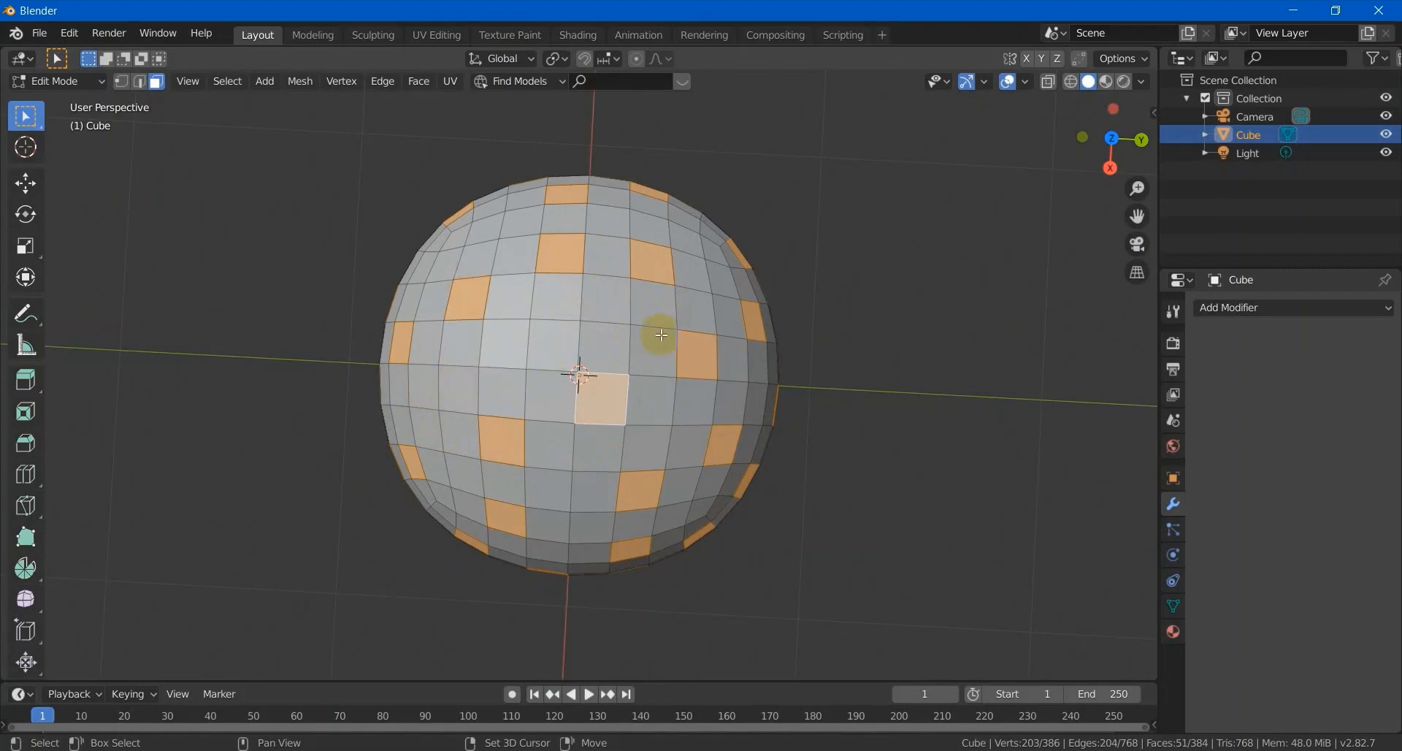
# Add fourteen scattered faces on the sphere's negative Z side to the selection
pyautogui.moveTo(725, 395); pyautogui.dragTo(738, 676, button='middle')
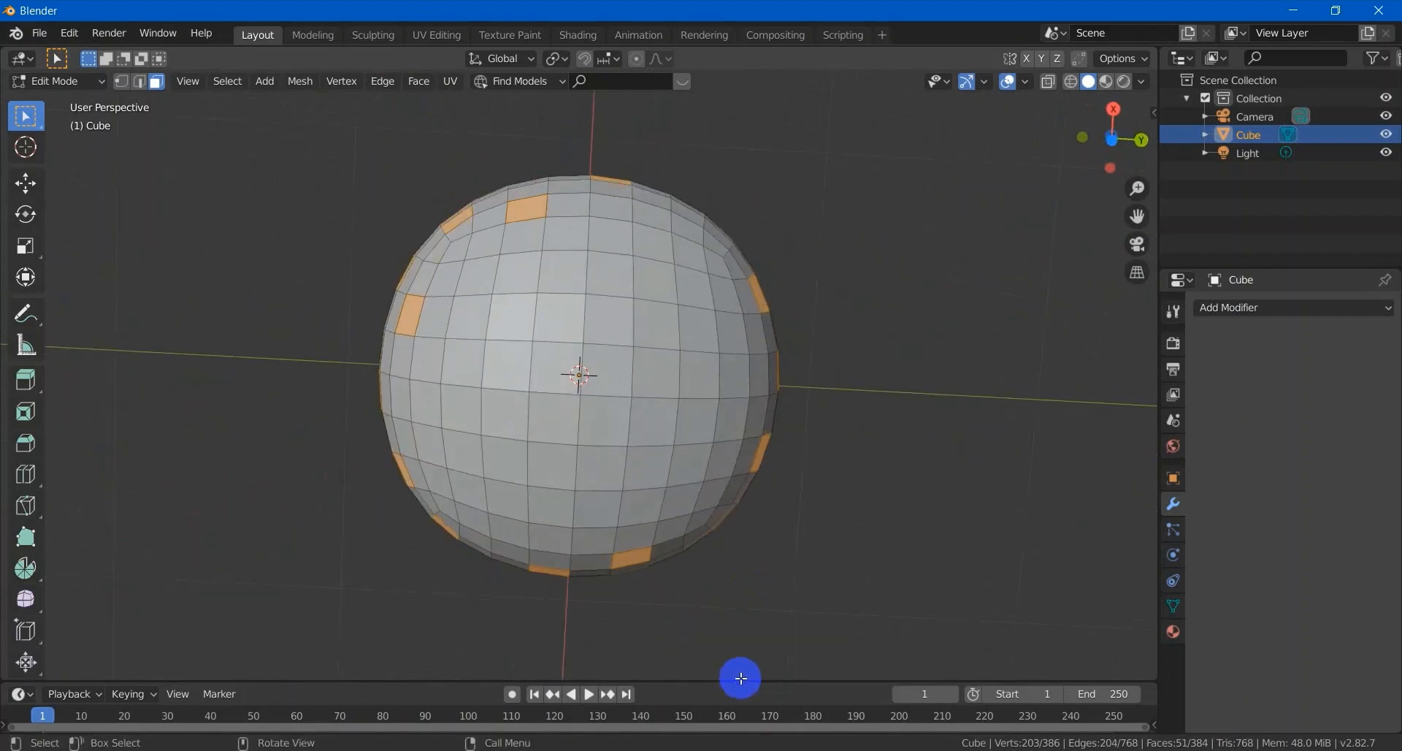
pyautogui.keyDown('shift'); pyautogui.click(484, 362); pyautogui.keyUp('shift')
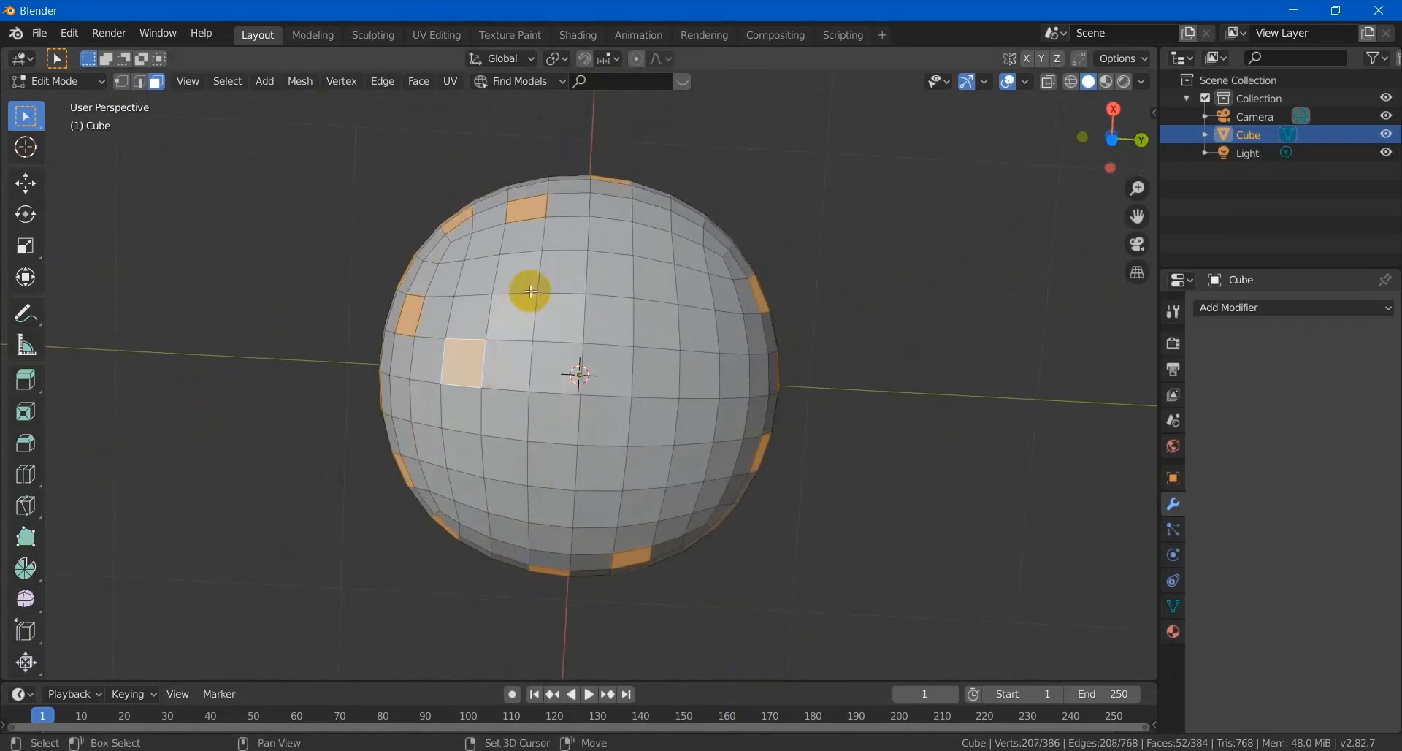
pyautogui.keyDown('shift'); pyautogui.click(524, 285); pyautogui.keyUp('shift')
pyautogui.keyDown('shift'); pyautogui.click(647, 298); pyautogui.keyUp('shift')
pyautogui.keyDown('shift'); pyautogui.click(645, 417); pyautogui.keyUp('shift')
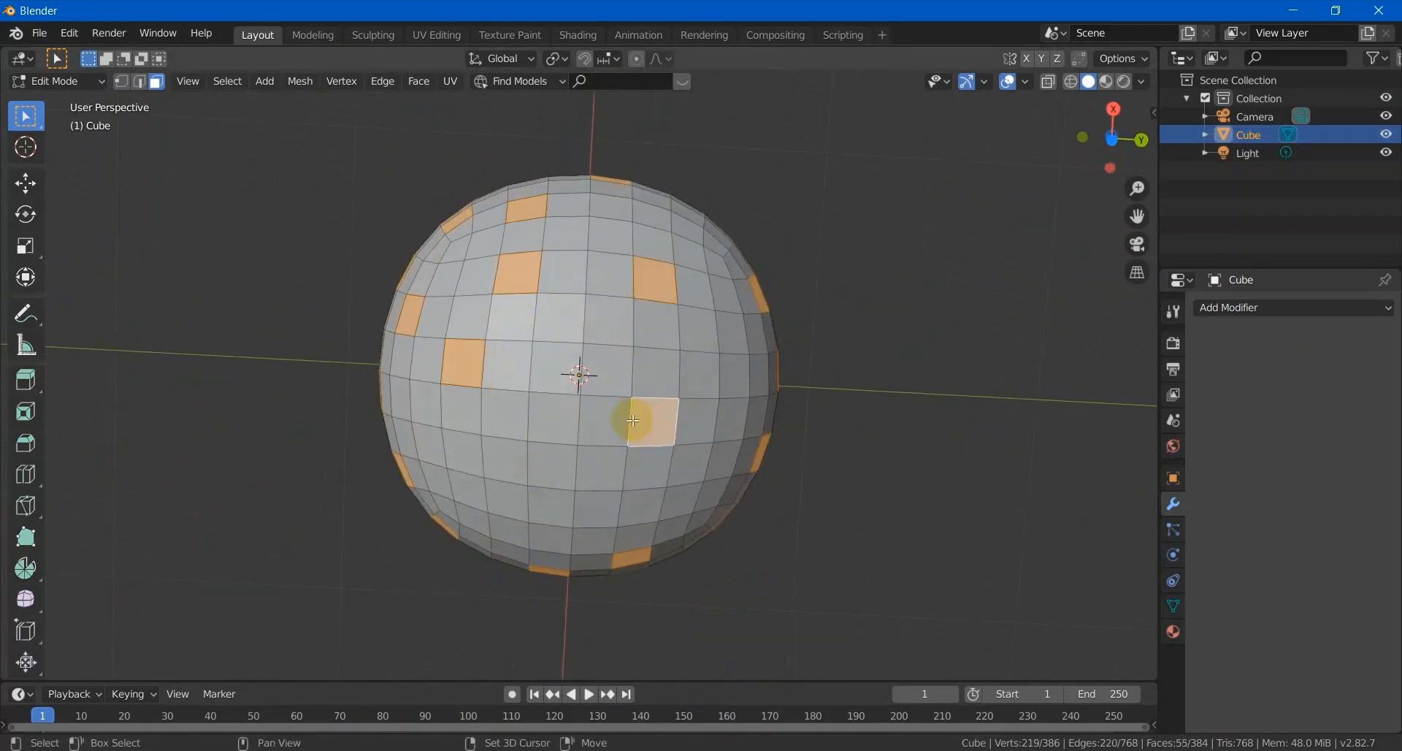
pyautogui.keyDown('shift'); pyautogui.click(581, 479); pyautogui.keyUp('shift')
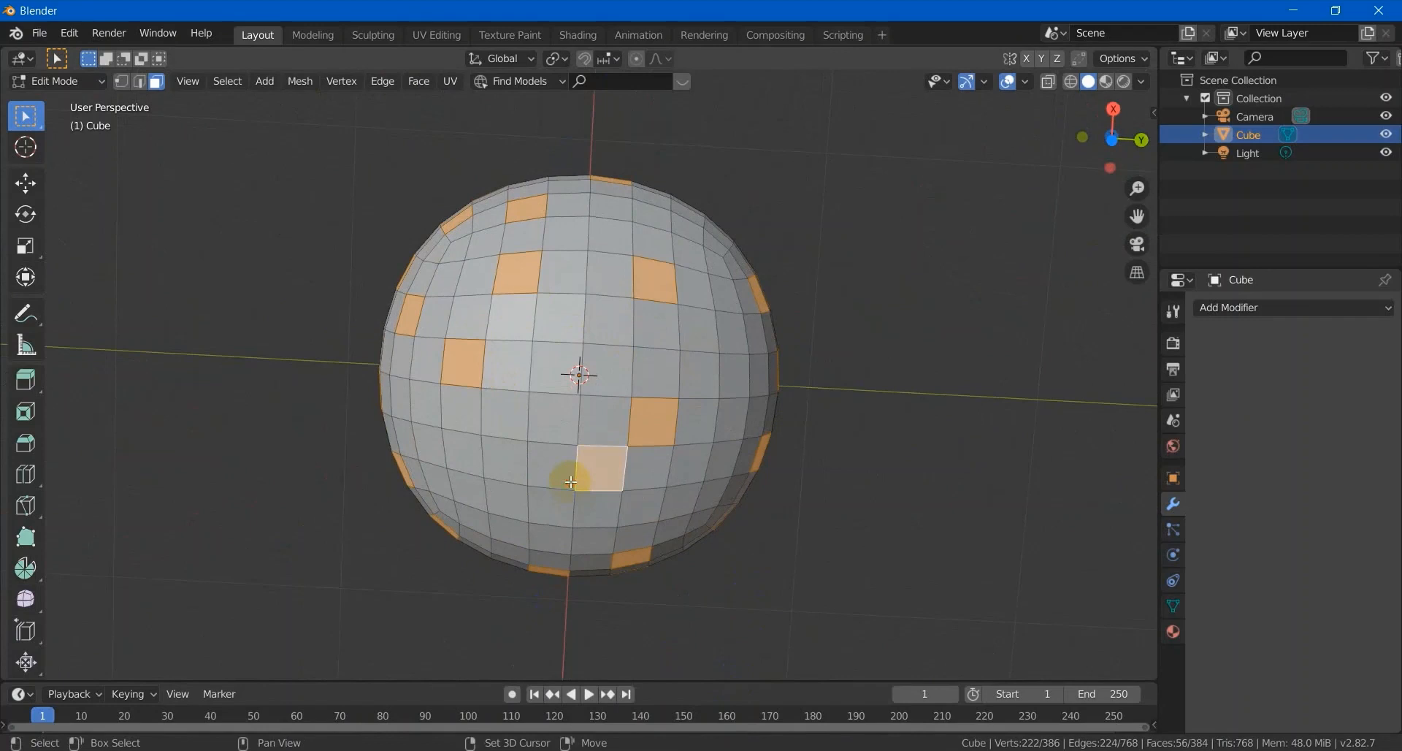
pyautogui.keyDown('shift'); pyautogui.click(660, 509); pyautogui.keyUp('shift')
pyautogui.keyDown('shift'); pyautogui.click(449, 482); pyautogui.keyUp('shift')
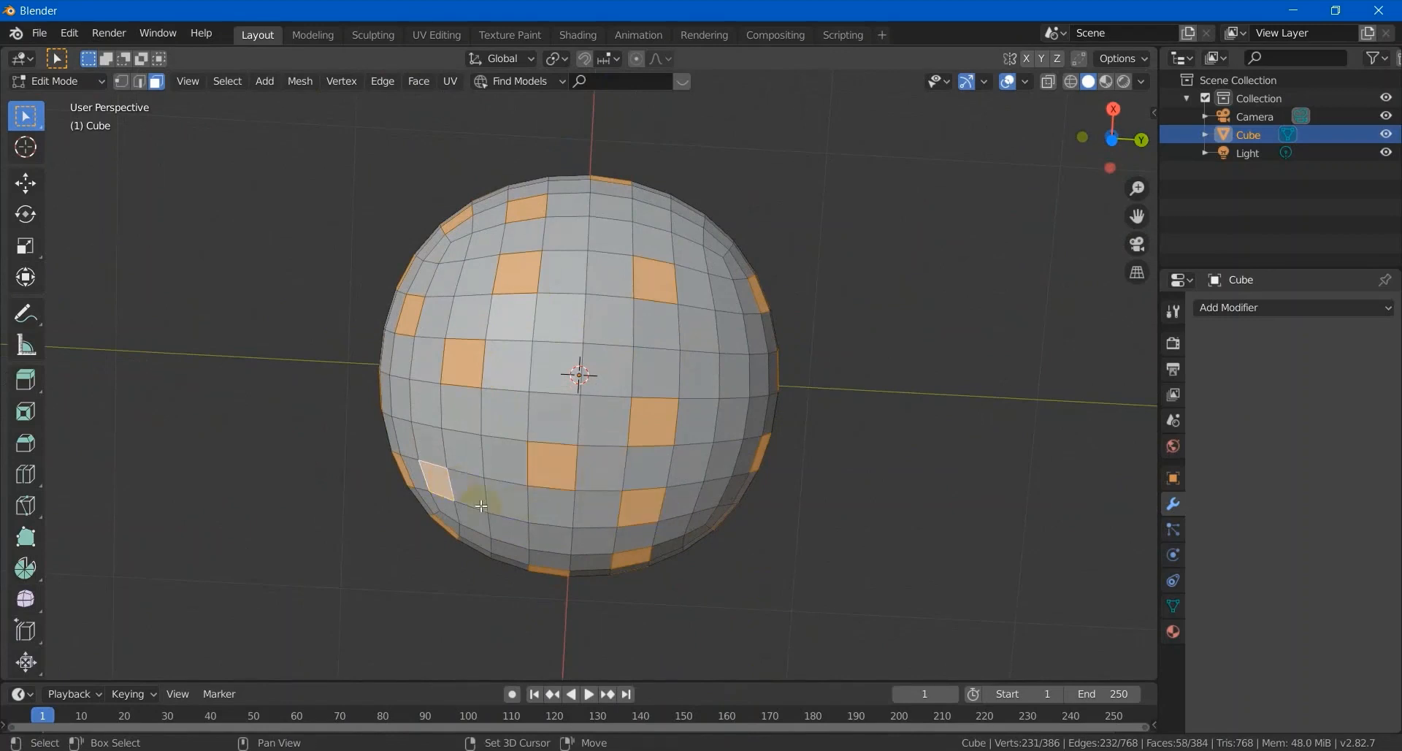
pyautogui.keyDown('shift'); pyautogui.click(519, 533); pyautogui.keyUp('shift')
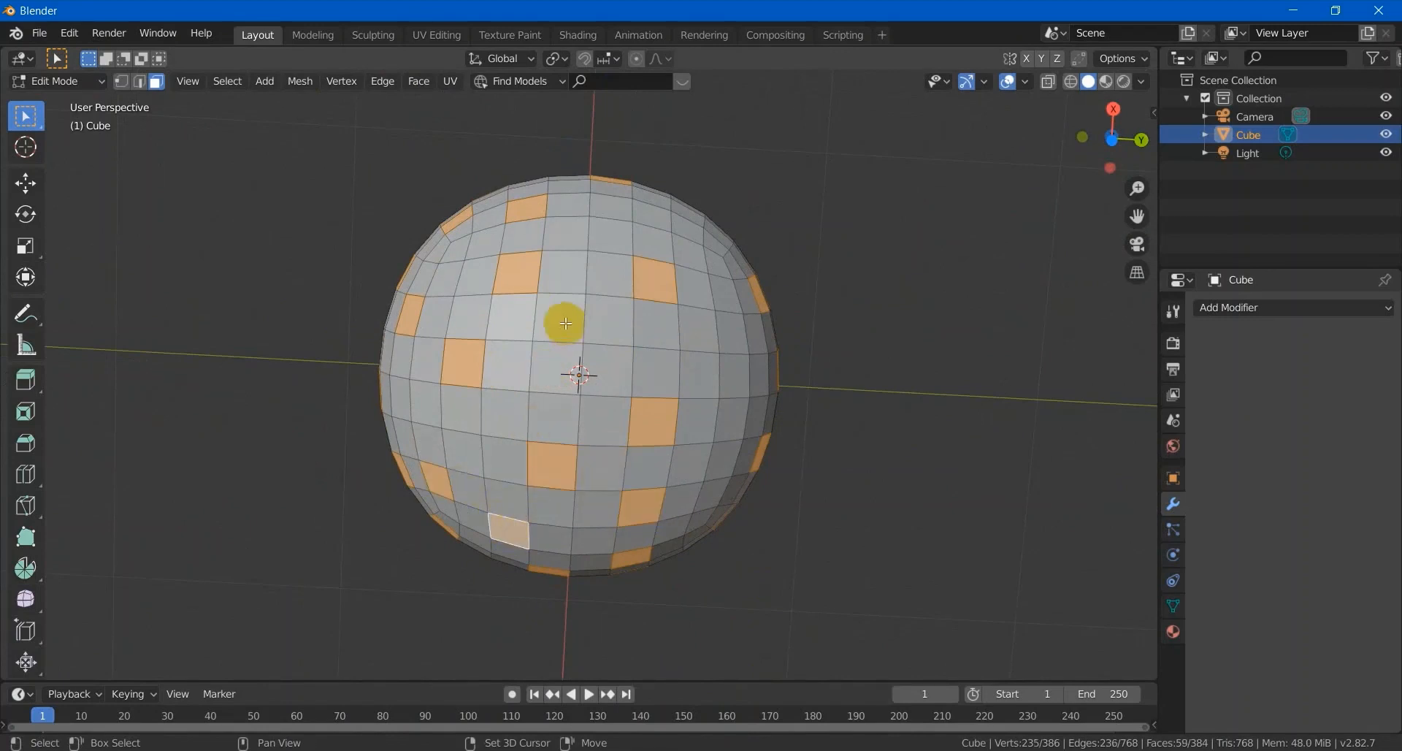
pyautogui.keyDown('shift'); pyautogui.click(552, 358); pyautogui.keyUp('shift')
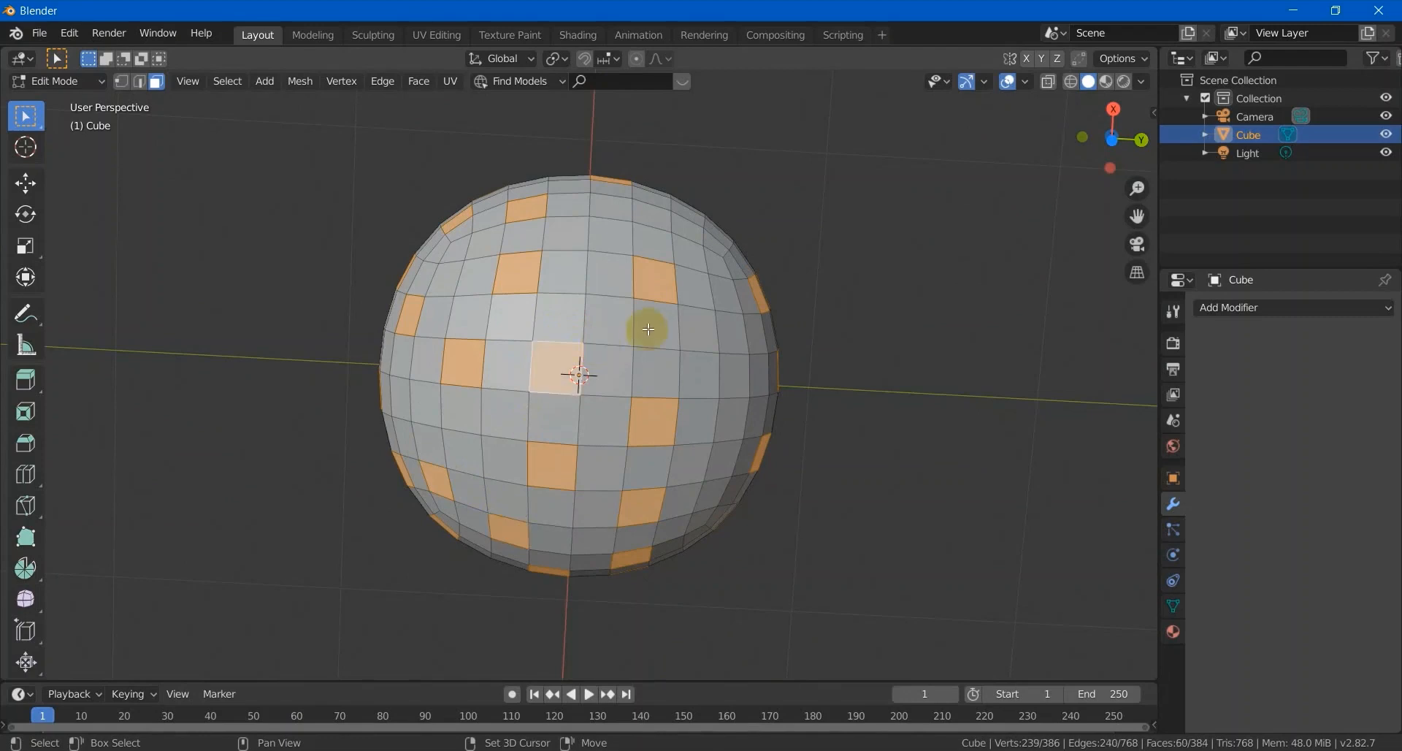
pyautogui.keyDown('shift'); pyautogui.click(729, 365); pyautogui.keyUp('shift')
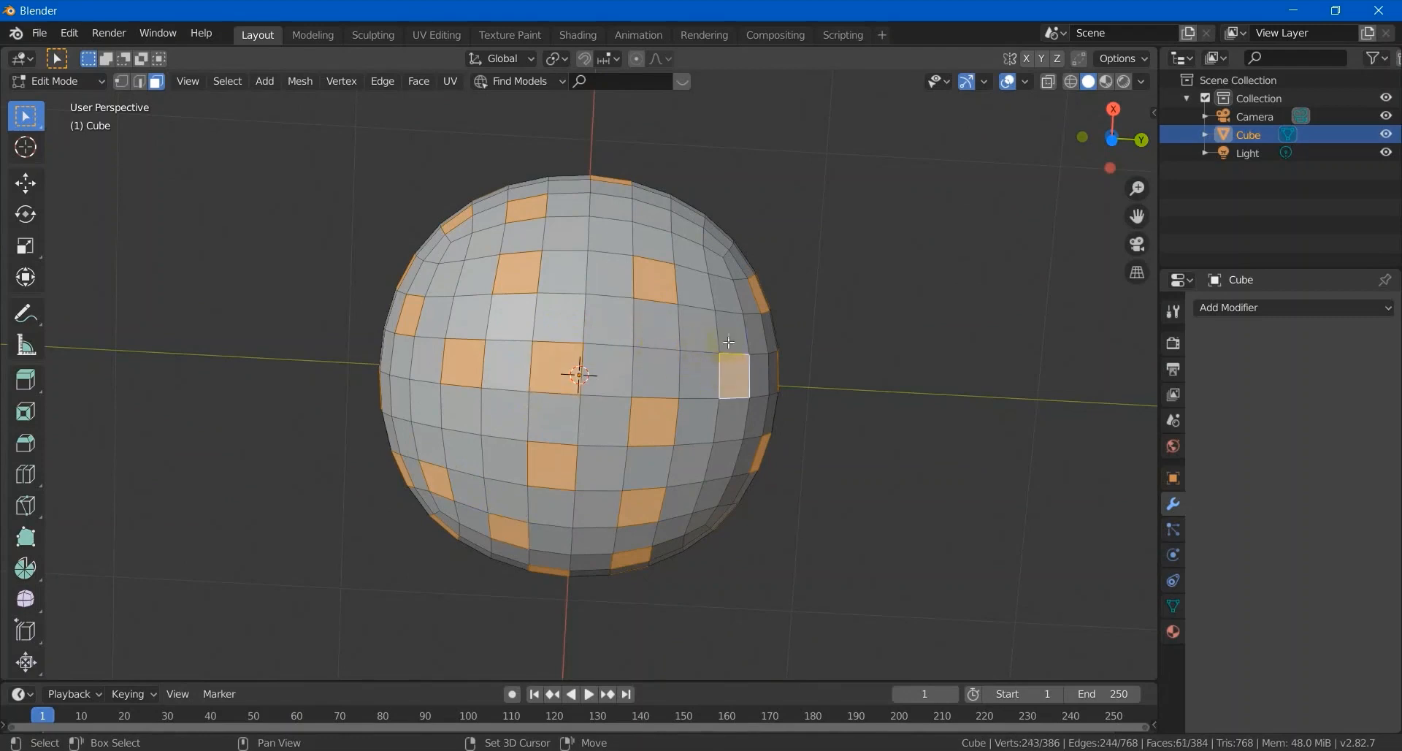
pyautogui.keyDown('shift'); pyautogui.click(691, 241); pyautogui.keyUp('shift')
pyautogui.keyDown('shift'); pyautogui.click(612, 209); pyautogui.keyUp('shift')
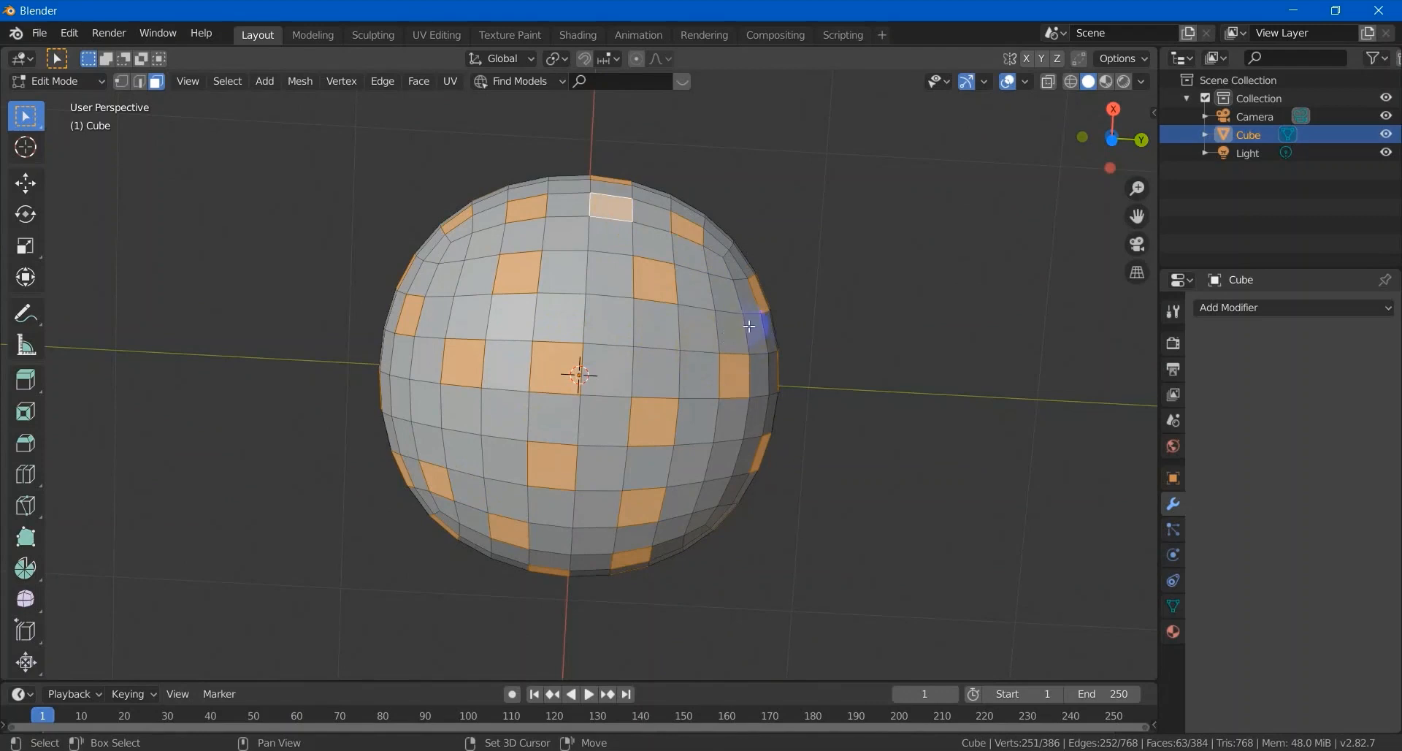
pyautogui.keyDown('shift'); pyautogui.click(719, 482); pyautogui.keyUp('shift')
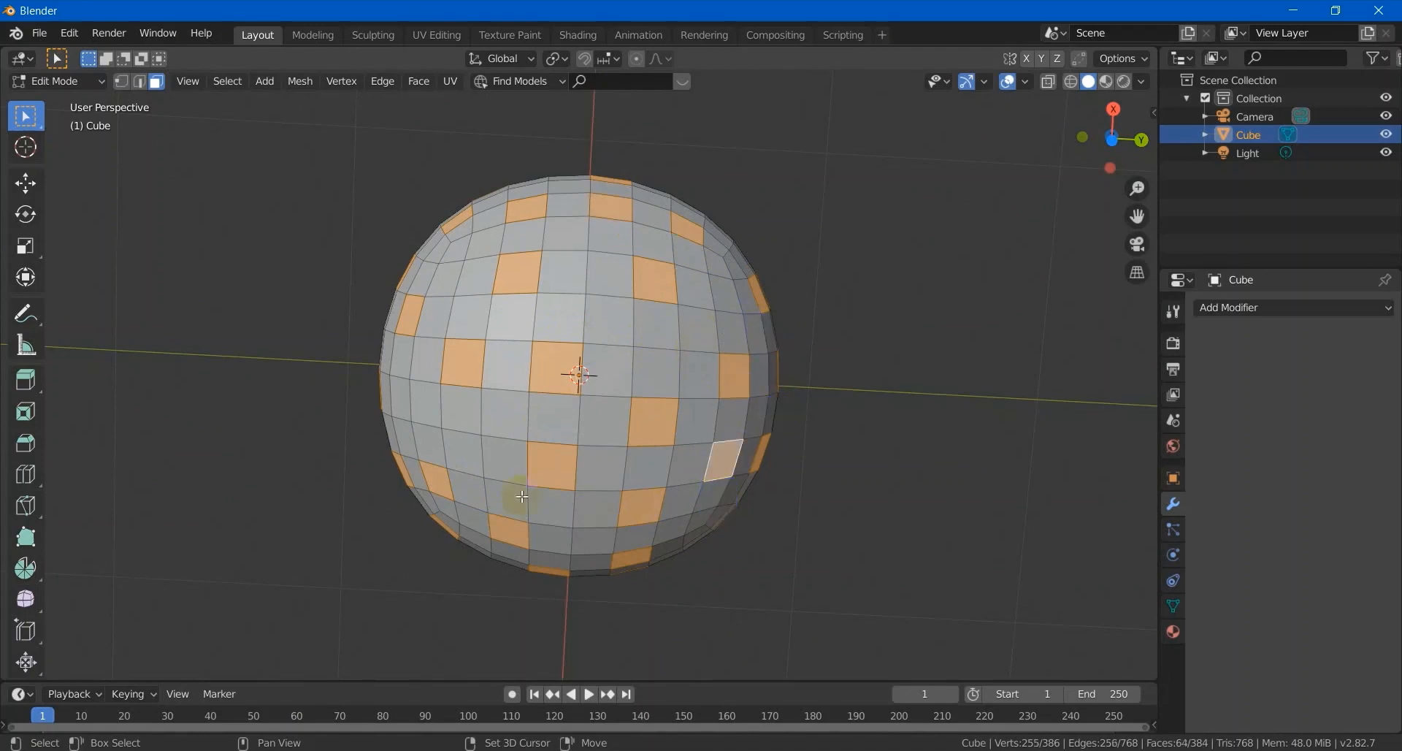
pyautogui.keyDown('shift'); pyautogui.click(403, 401); pyautogui.keyUp('shift')
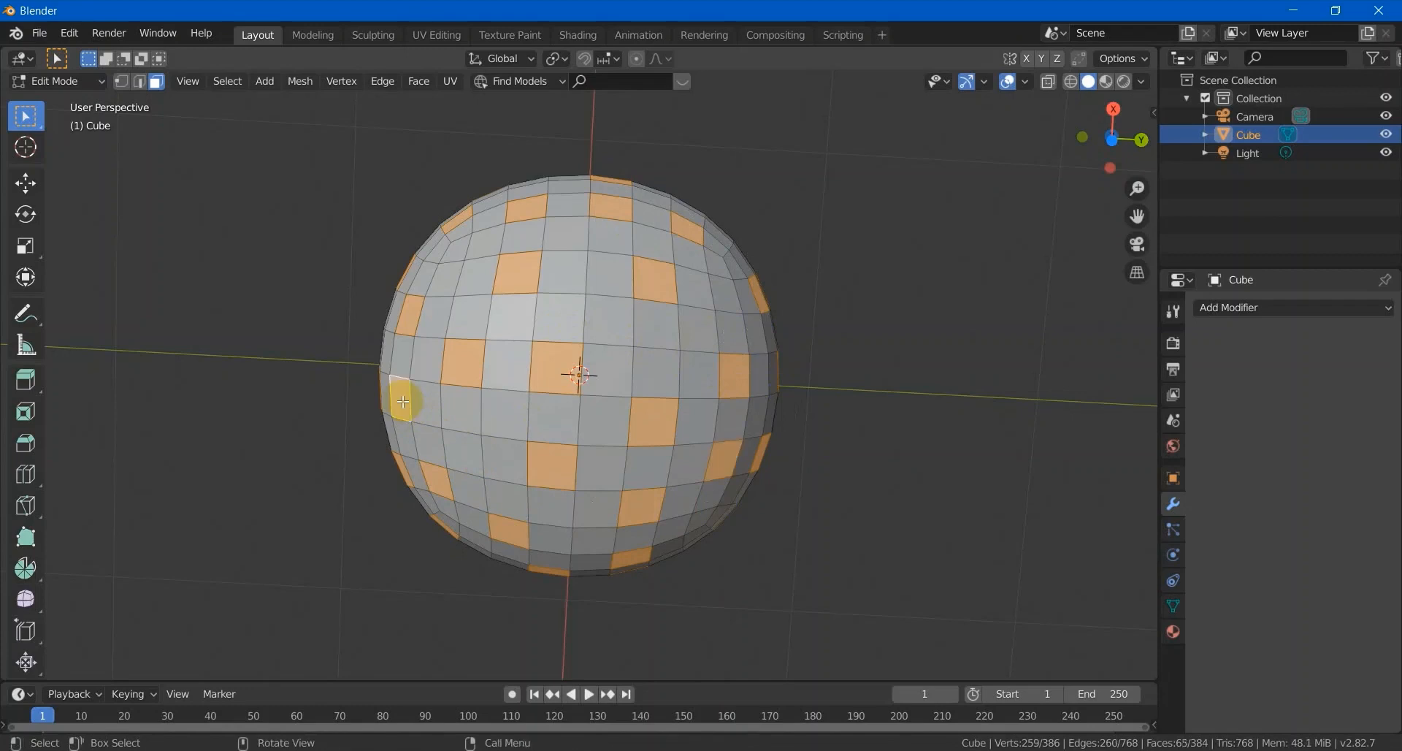
# Extrude all the selected faces in place and scale them outward to about 1.6 times, forming radiating spikes
pyautogui.press('e')
pyautogui.rightClick(402, 401)
pyautogui.press('s')
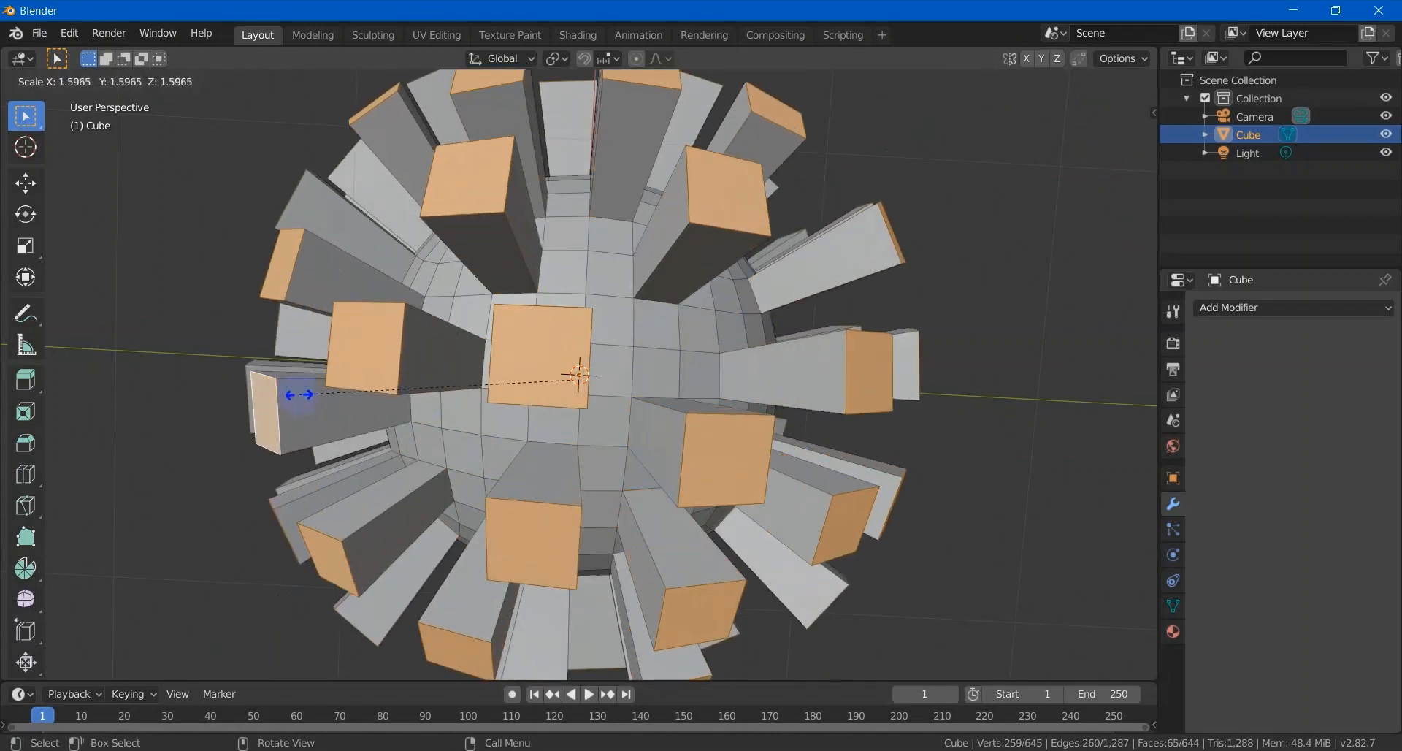
pyautogui.click(304, 398)
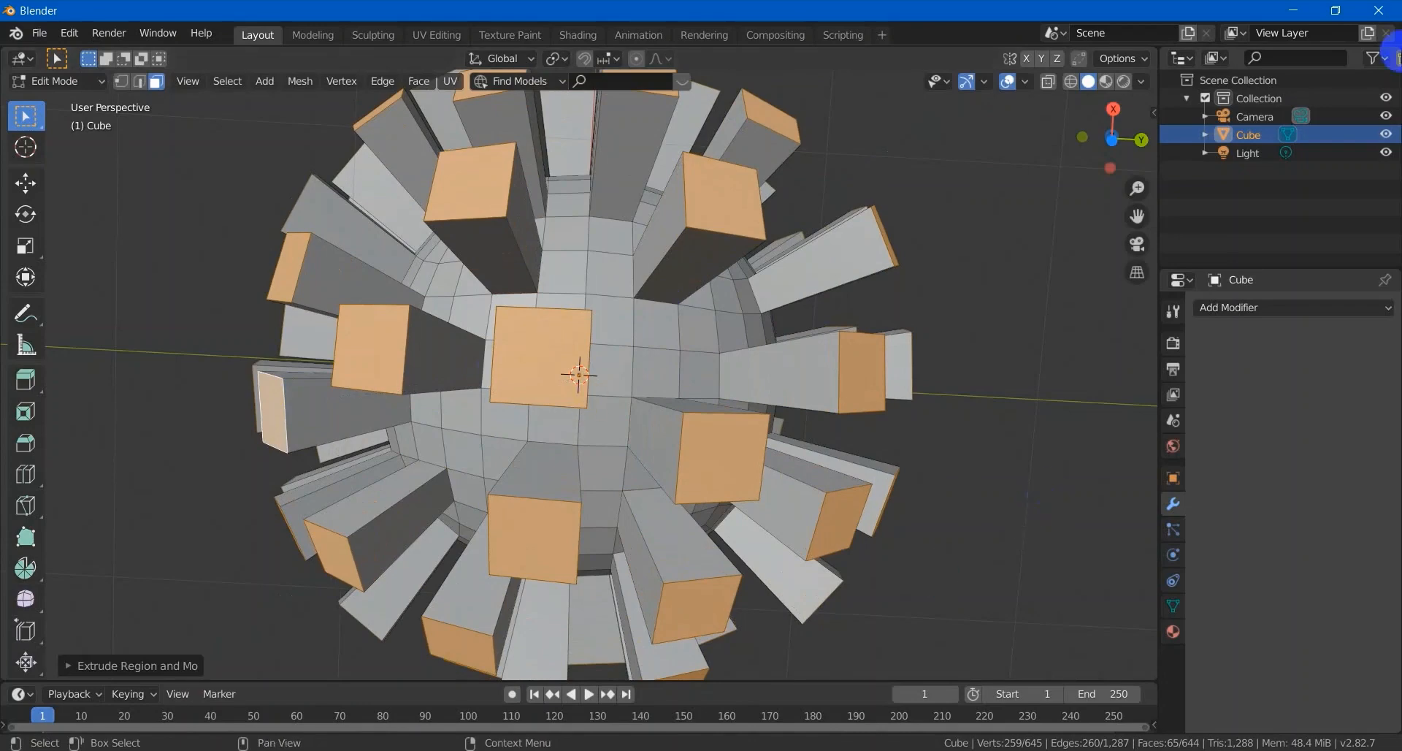
# Set the transform pivot point to Individual Origins and scale each spike's end face to about 2.1 times
pyautogui.click(557, 59)
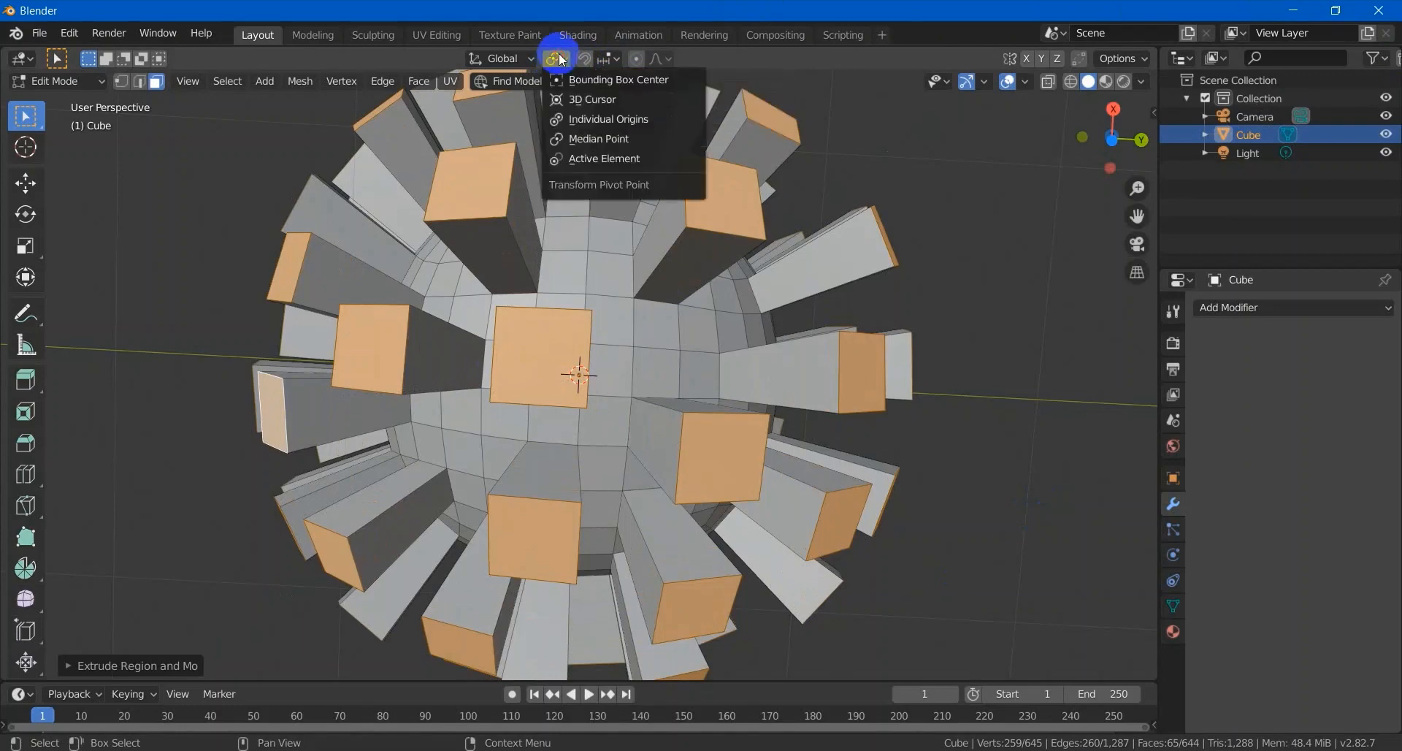
pyautogui.click(642, 123)
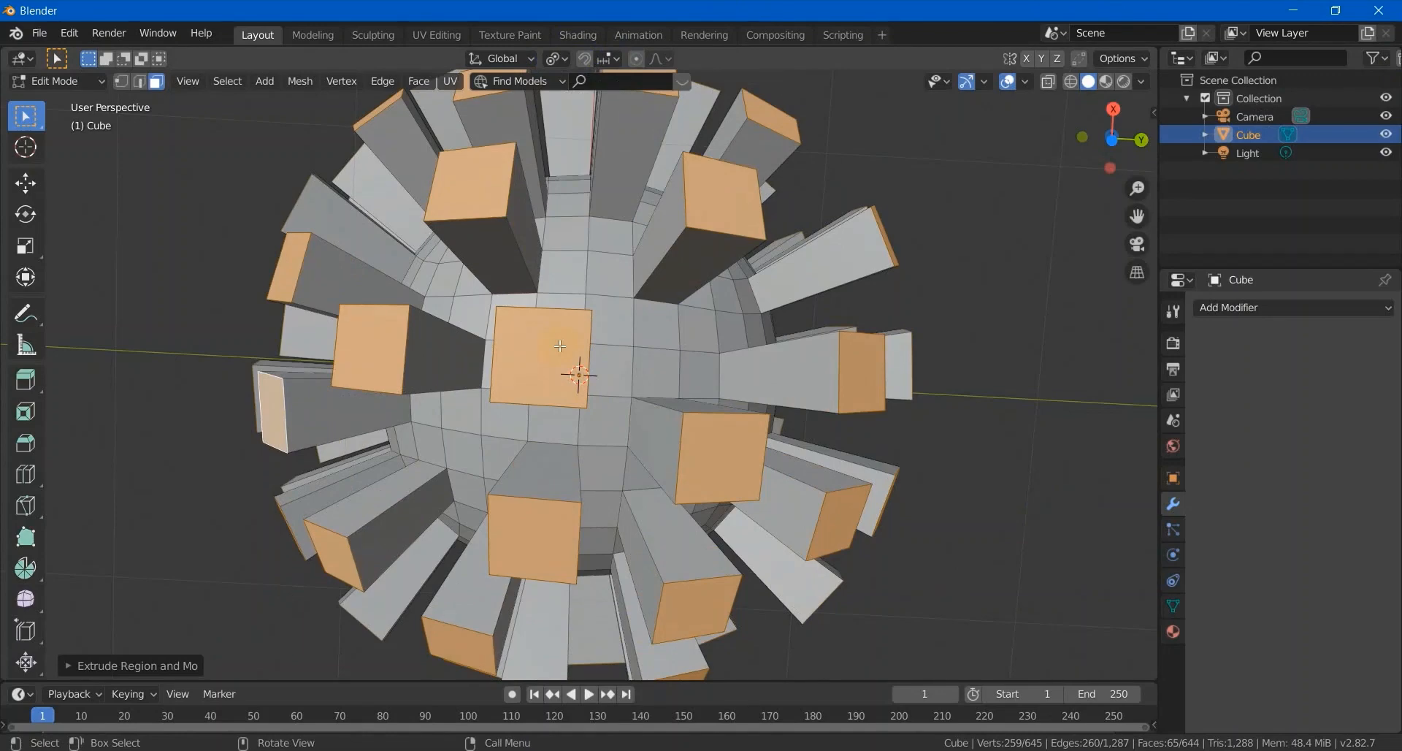
pyautogui.press('s')
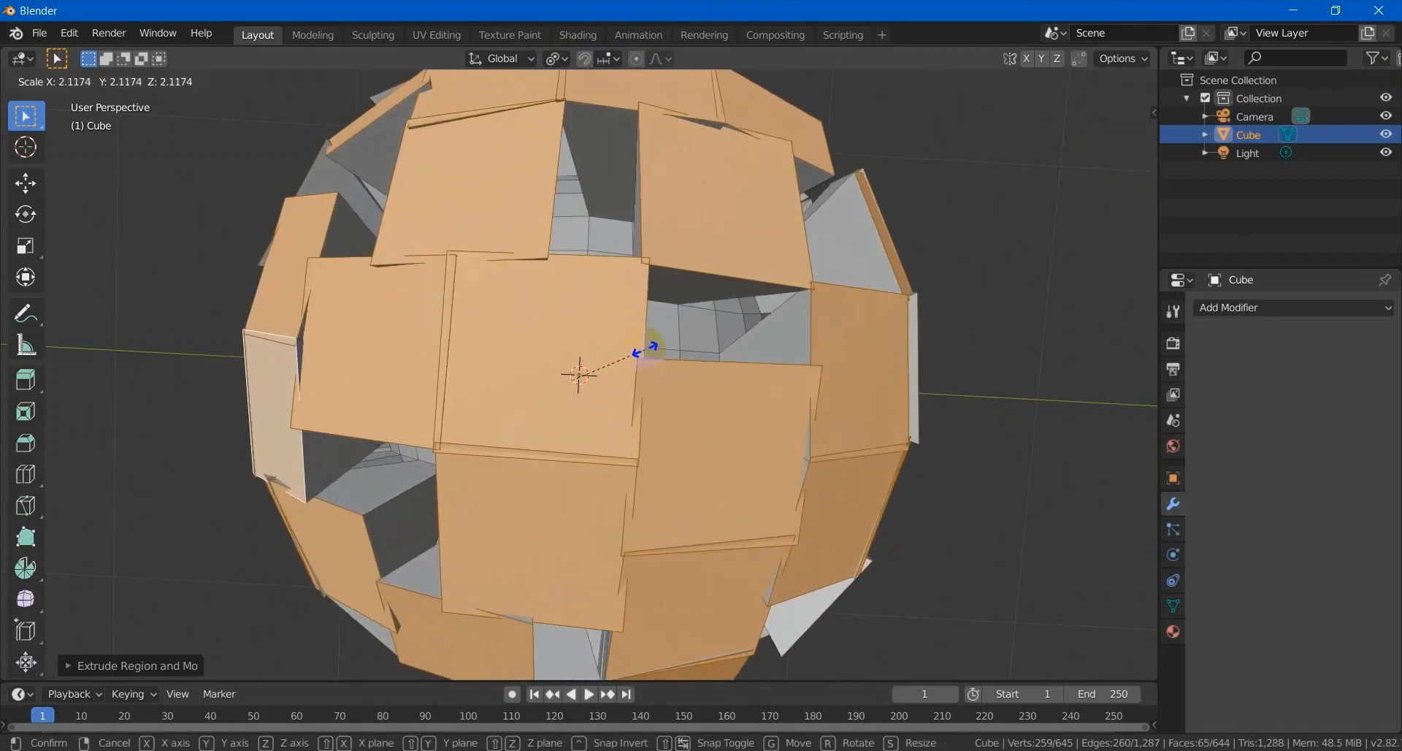
pyautogui.click(646, 349)
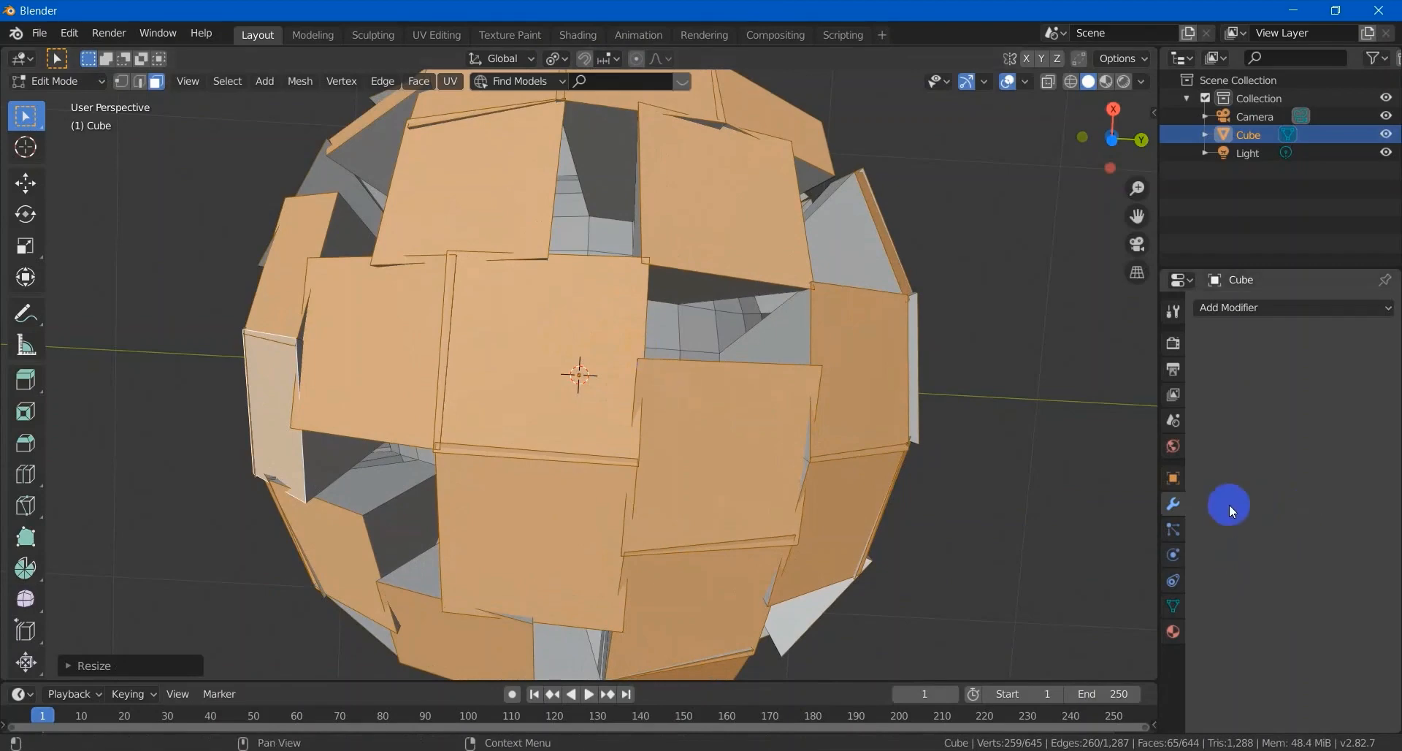
# Add a Subdivision Surface modifier to the spiked sphere and apply it in Object Mode
pyautogui.click(1253, 308)
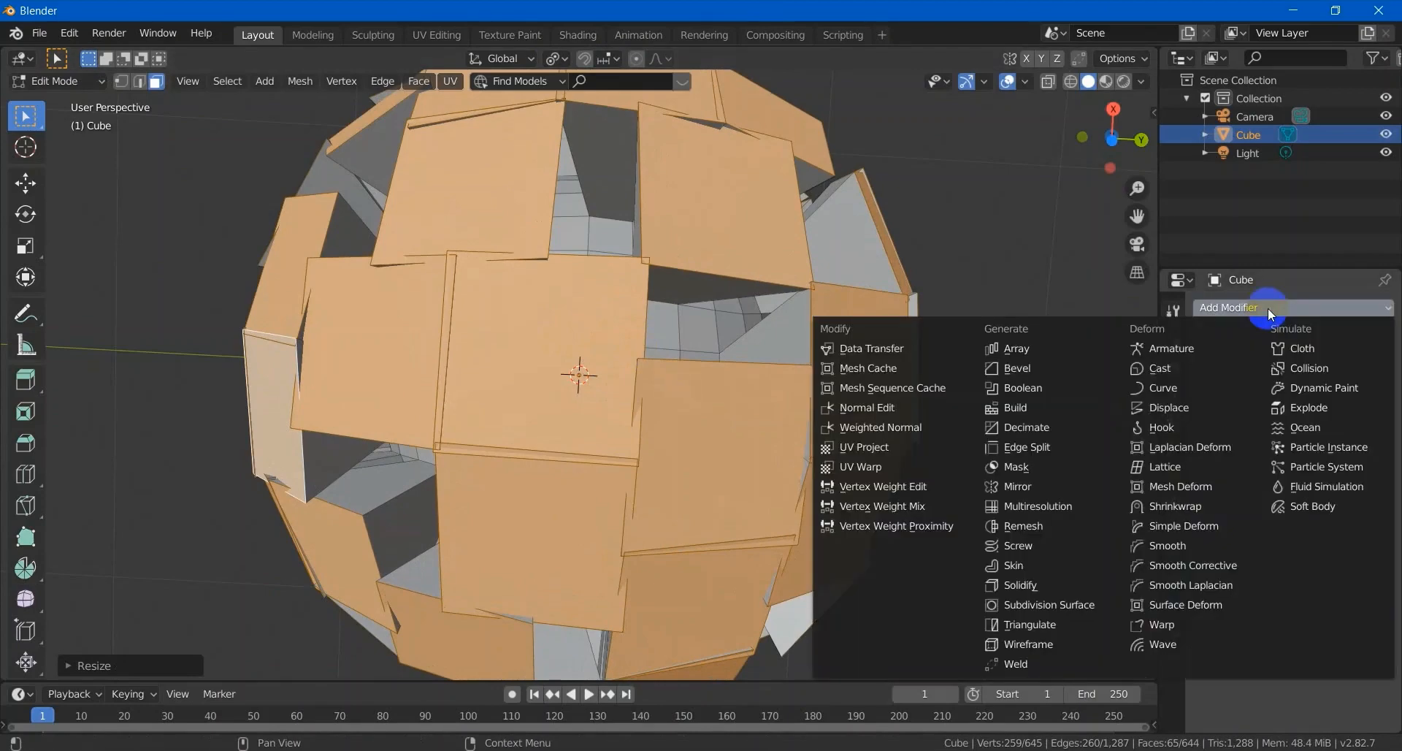
pyautogui.click(1079, 603)
pyautogui.click(80, 100)
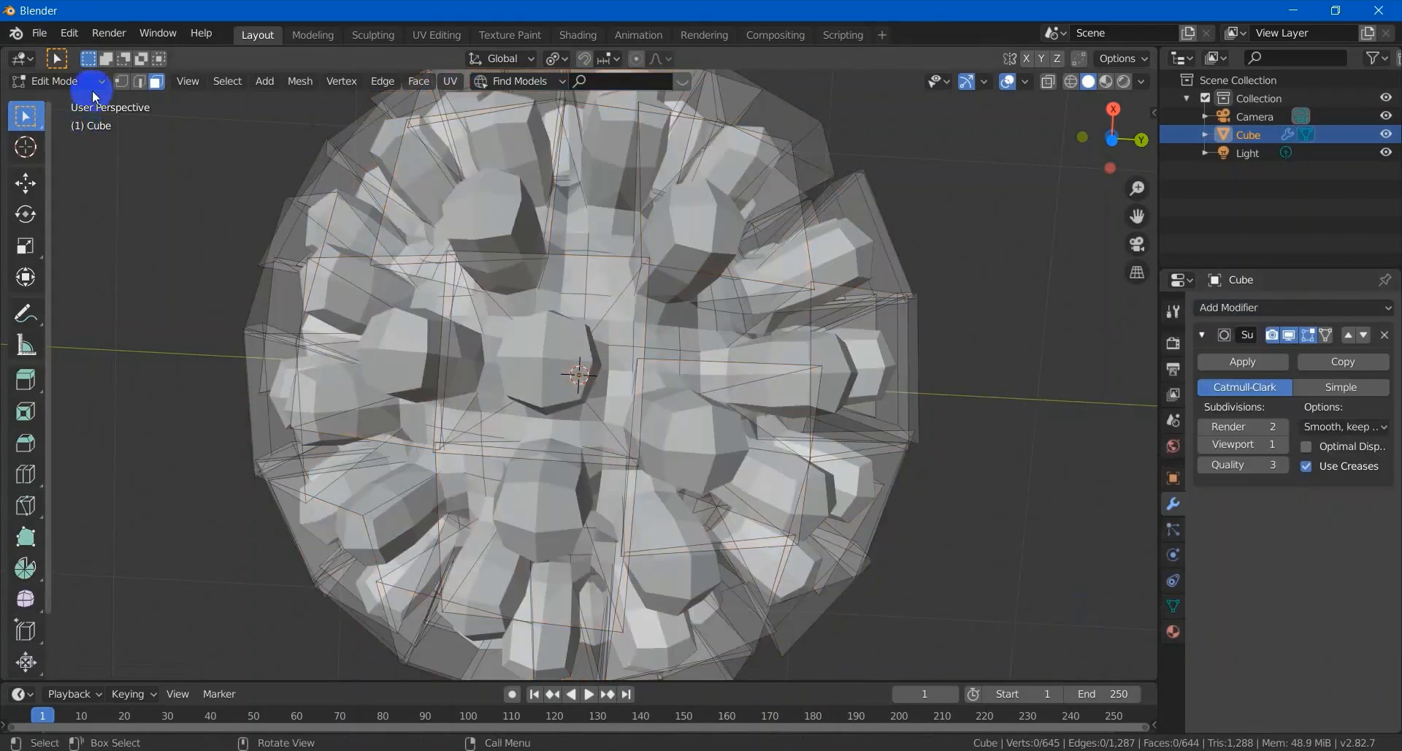
pyautogui.click(79, 82)
pyautogui.click(79, 102)
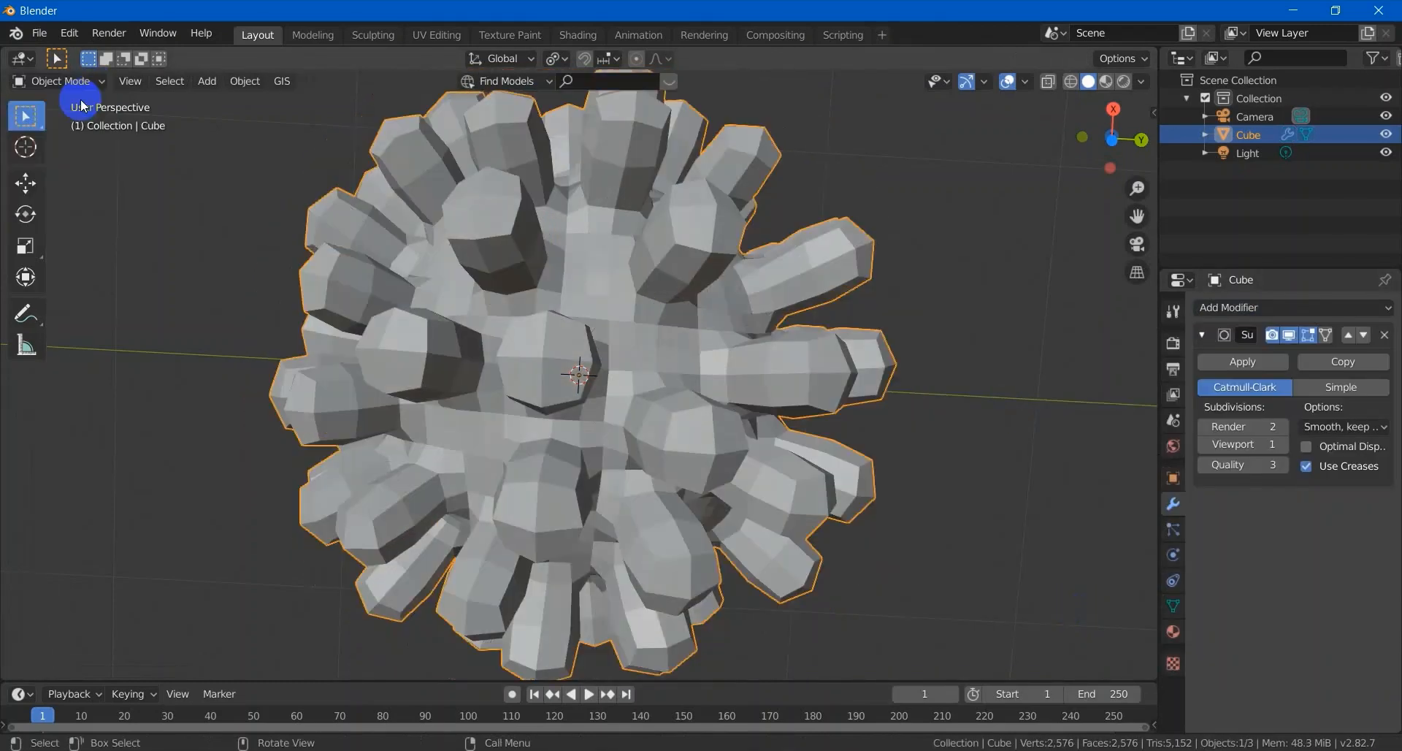
pyautogui.click(1254, 361)
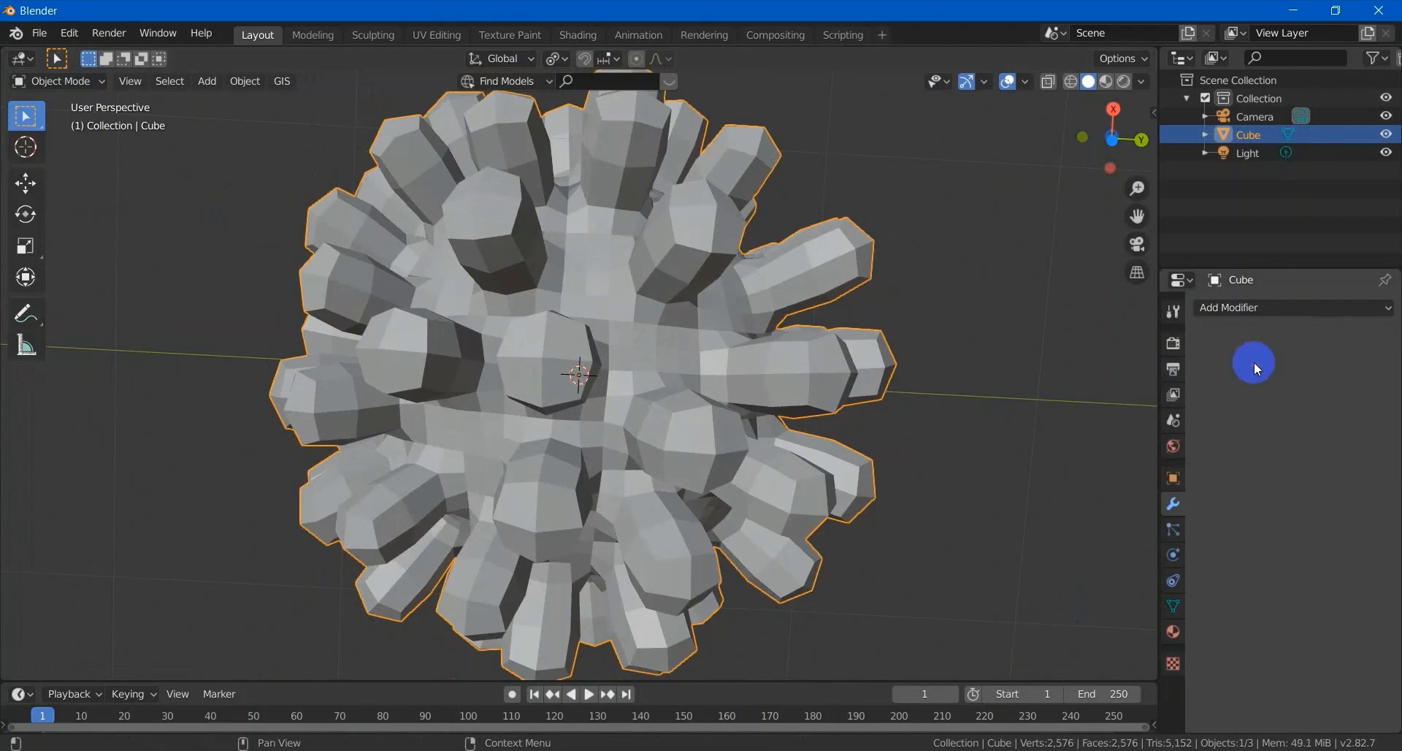
# Apply Shade Smooth to the spiked sphere and inspect its rounded surface
pyautogui.moveTo(959, 410); pyautogui.dragTo(949, 301, button='middle')
pyautogui.scroll(-3, 887, 387)
pyautogui.rightClick(608, 329)
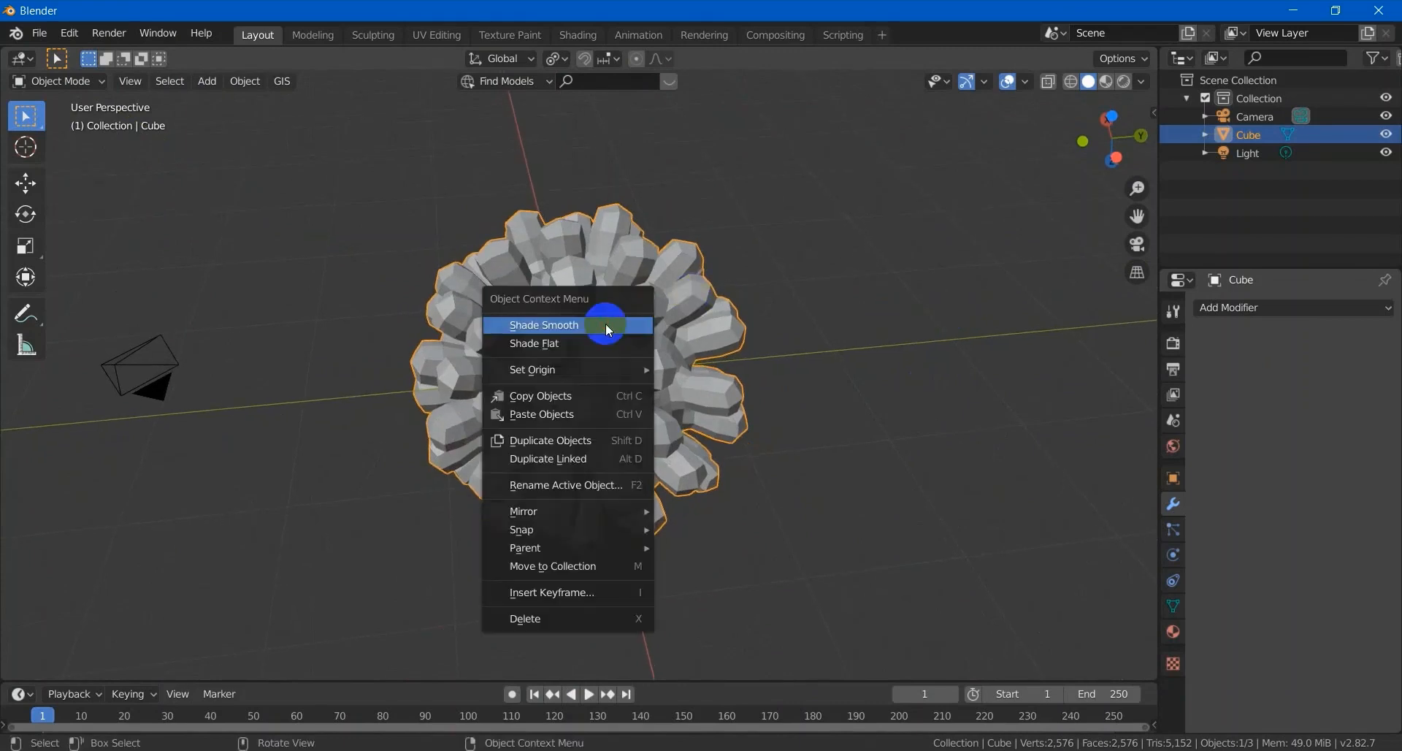
pyautogui.click(606, 323)
pyautogui.moveTo(746, 359)
pyautogui.mouseDown(button='middle')
pyautogui.moveTo(789, 398)
pyautogui.moveTo(748, 390)
pyautogui.mouseUp(button='middle')
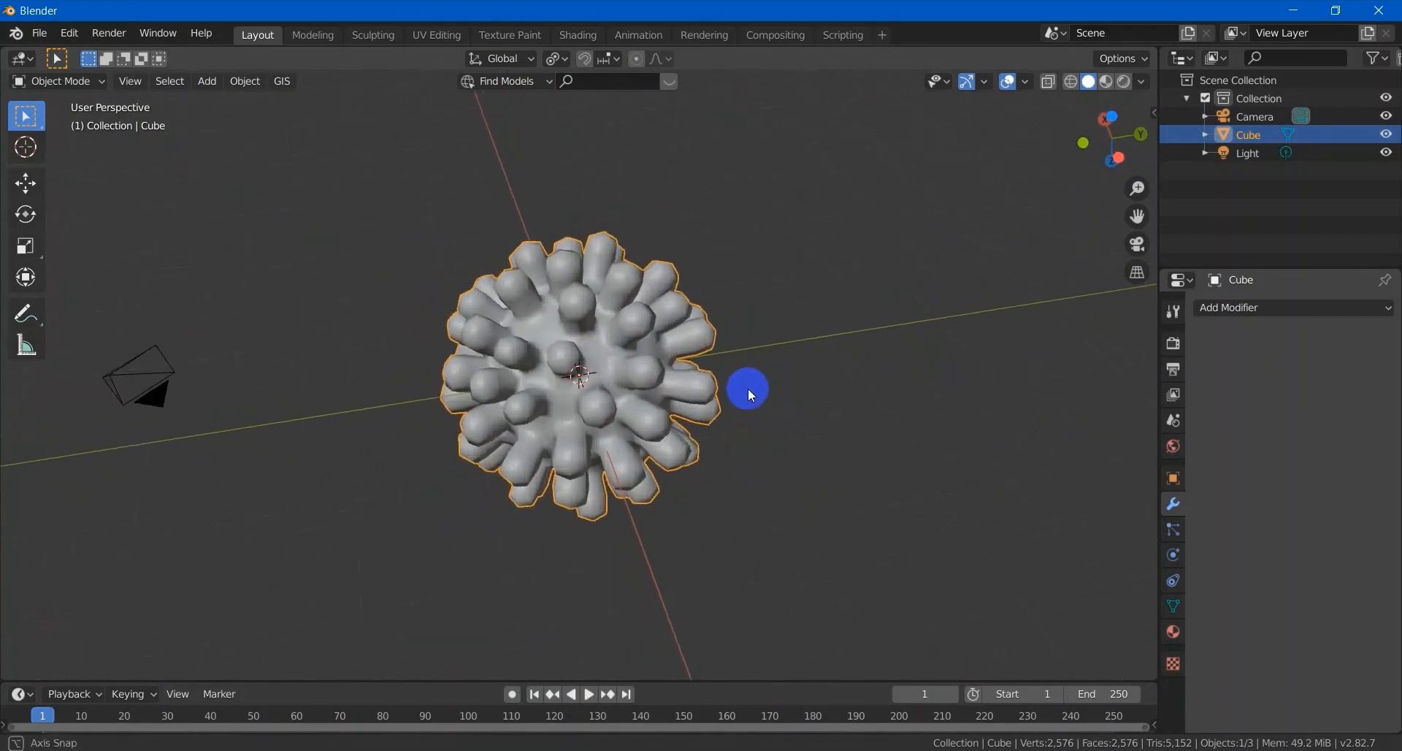
# Display the viewport in Material Preview shading and set the spiked sphere's material Base Color to a pinkish red
pyautogui.click(1110, 84)
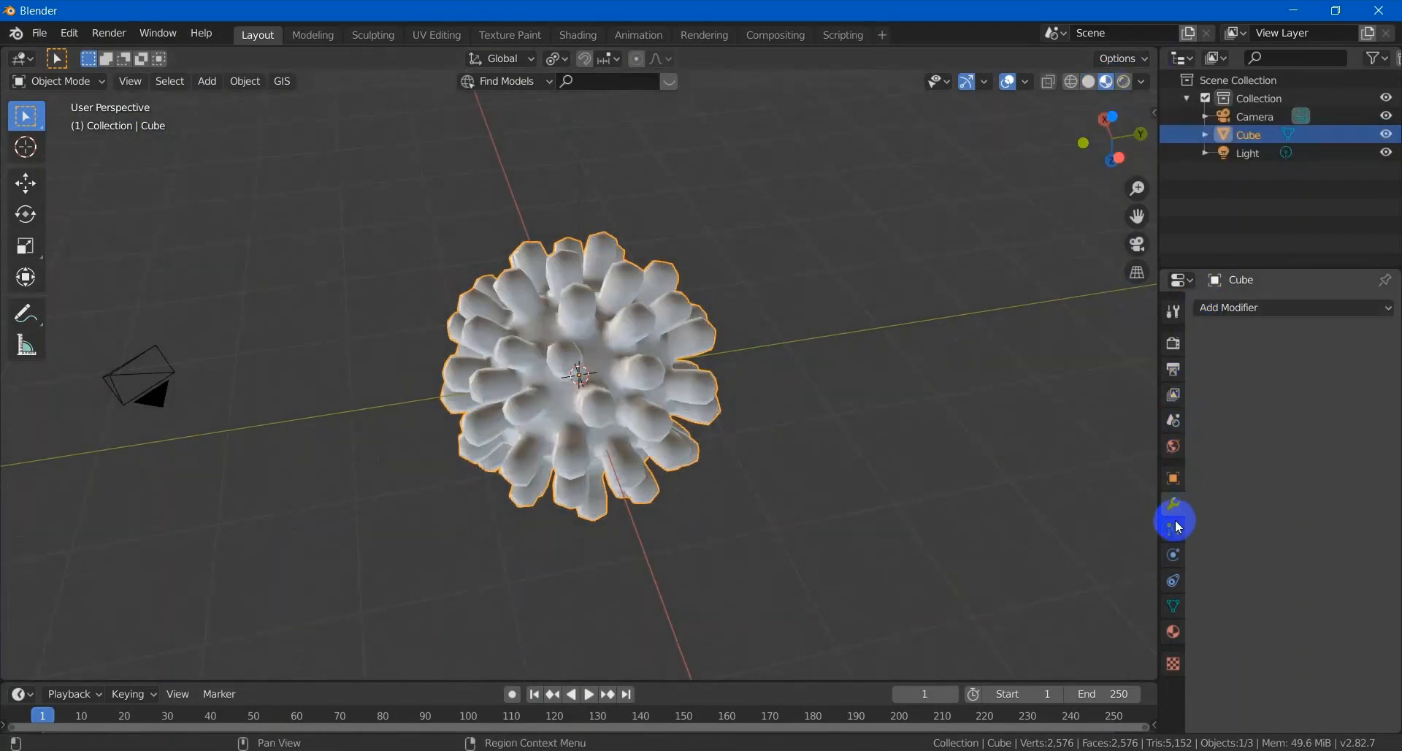
pyautogui.click(1174, 631)
pyautogui.click(1313, 569)
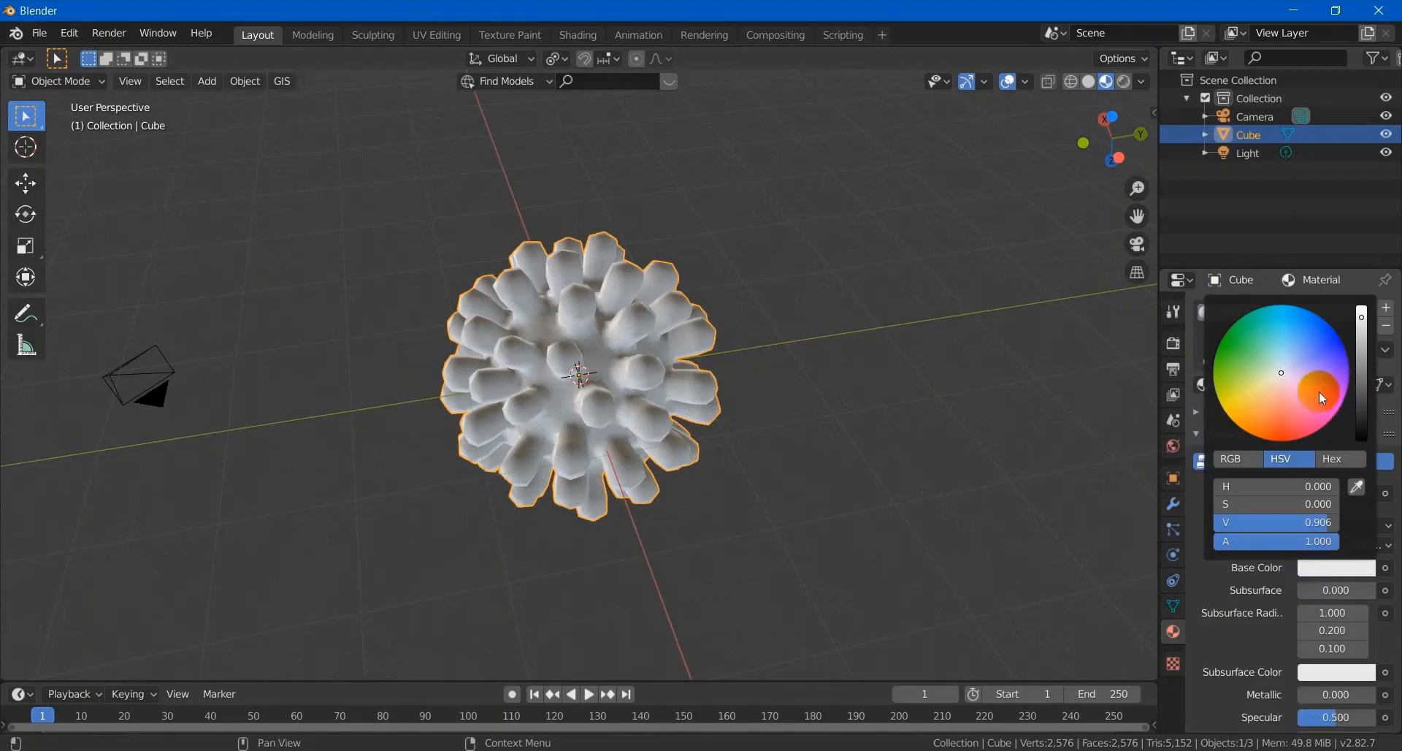
pyautogui.click(1308, 426)
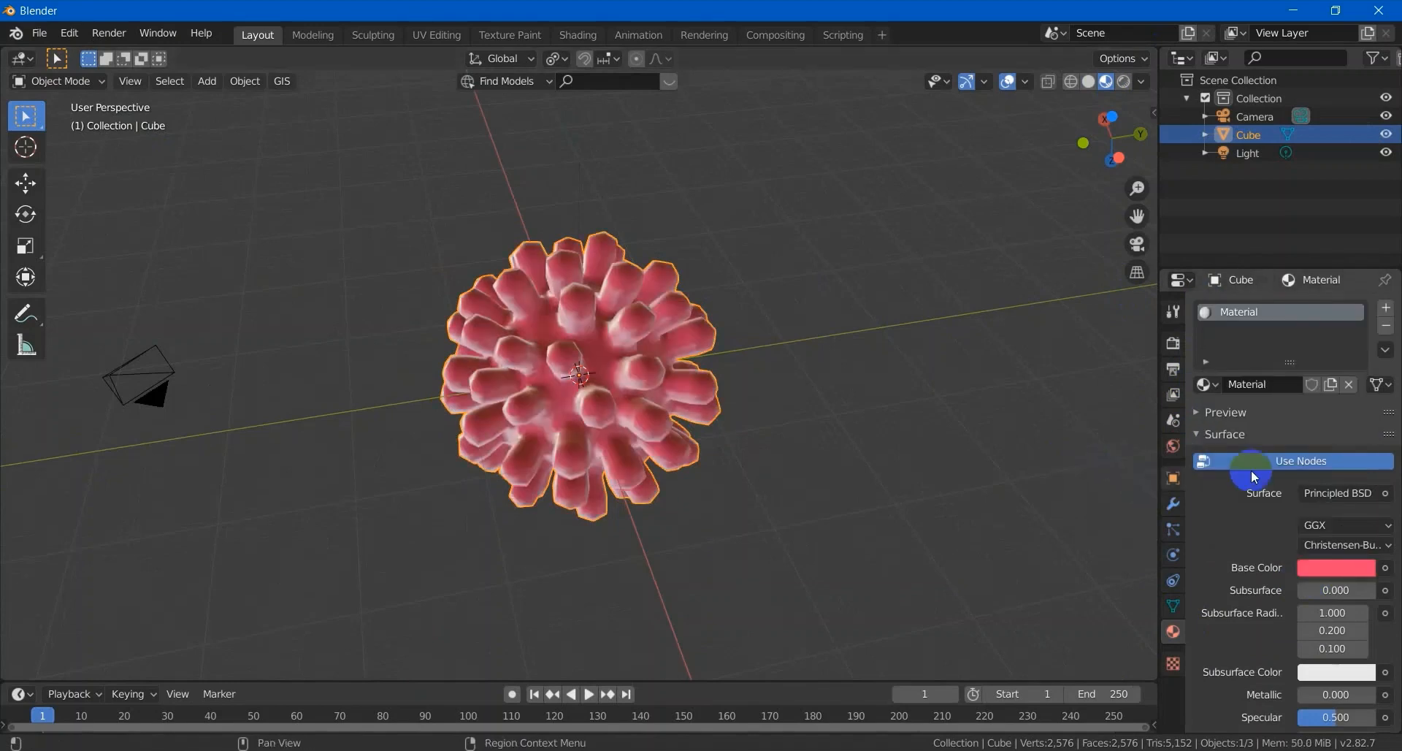
# Set the sphere material's Metallic value to 0.917 and its Roughness to 0.116
pyautogui.scroll(-3, 1279, 615)
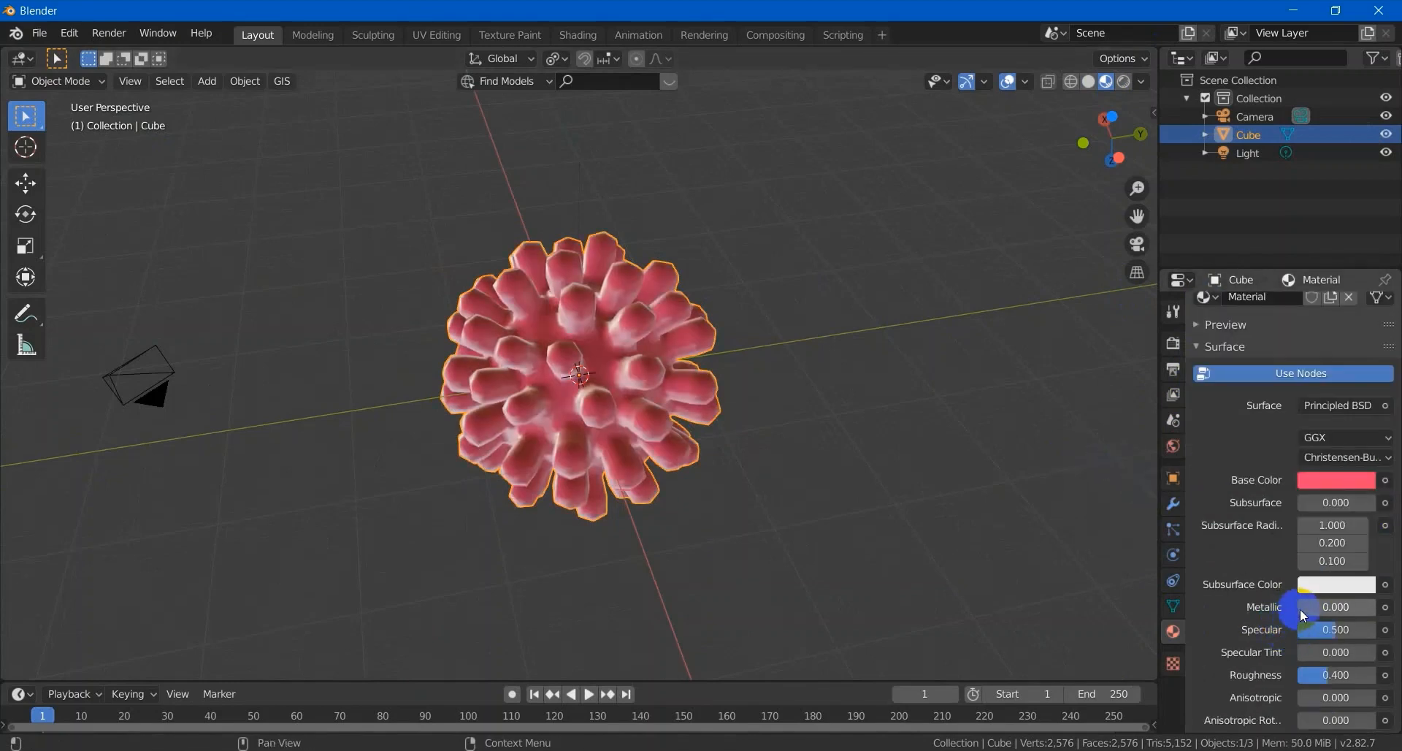
pyautogui.moveTo(1300, 607); pyautogui.dragTo(1379, 611)
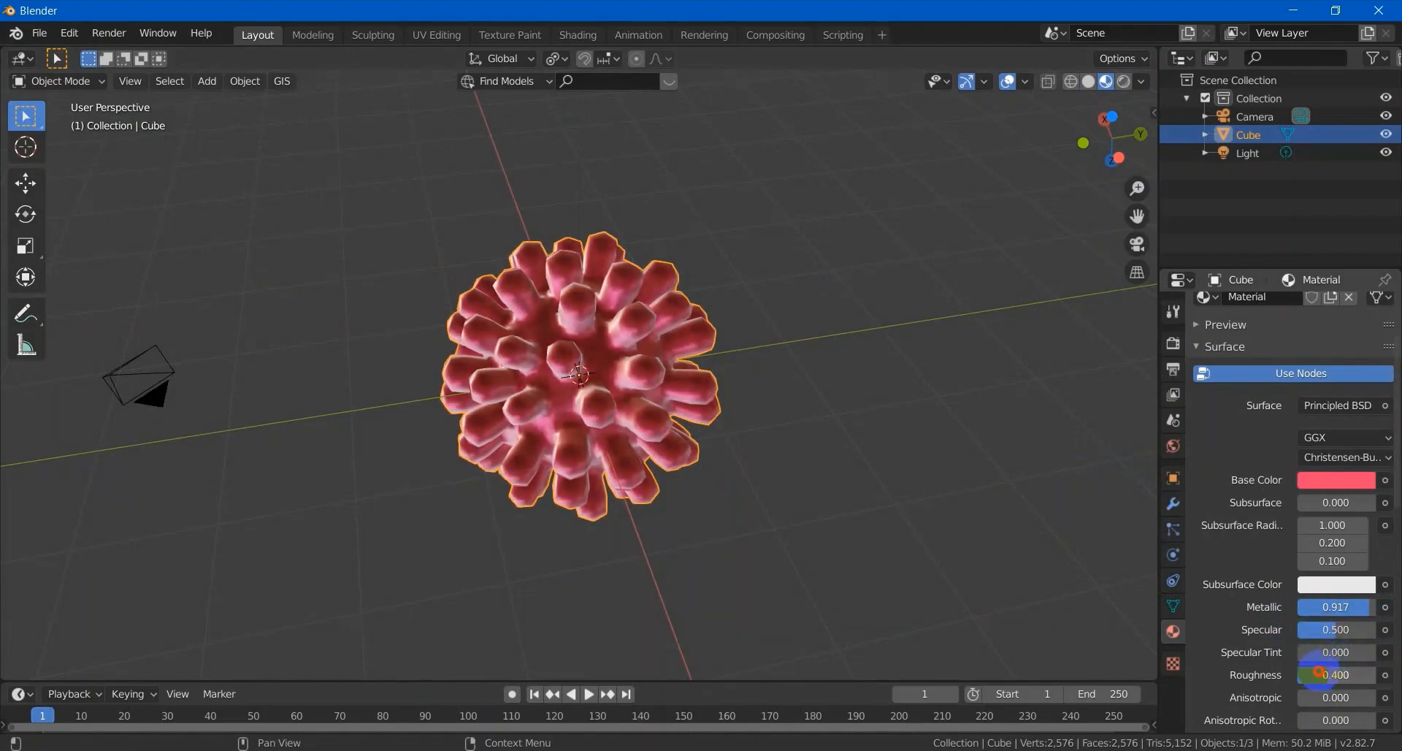
pyautogui.moveTo(1318, 672); pyautogui.dragTo(1299, 673)
pyautogui.keyDown('ctrl'); pyautogui.moveTo(689, 467); pyautogui.dragTo(840, 356, button='middle'); pyautogui.keyUp('ctrl')
# Export the scene as an FBX file named COR to the Desktop folder
pyautogui.click(39, 33)
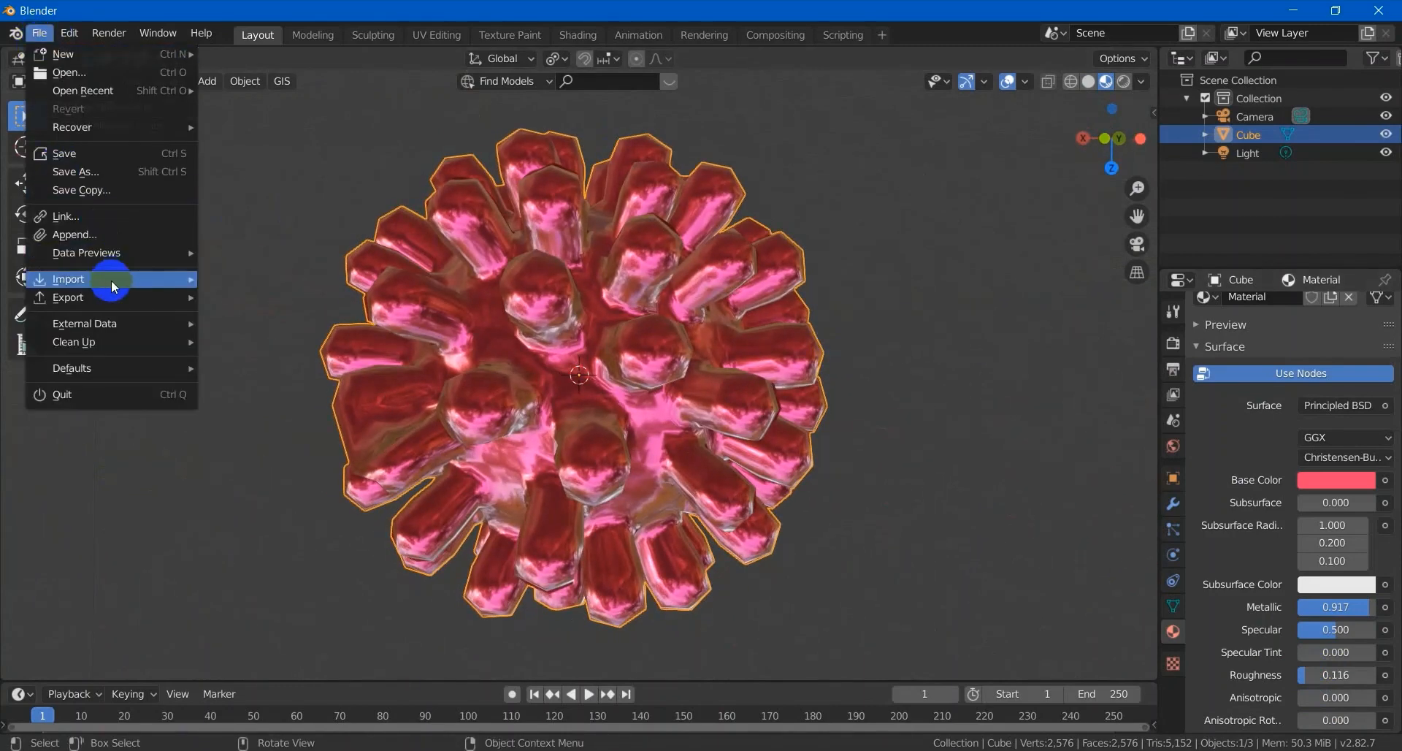
pyautogui.moveTo(108, 292)
pyautogui.click(298, 407)
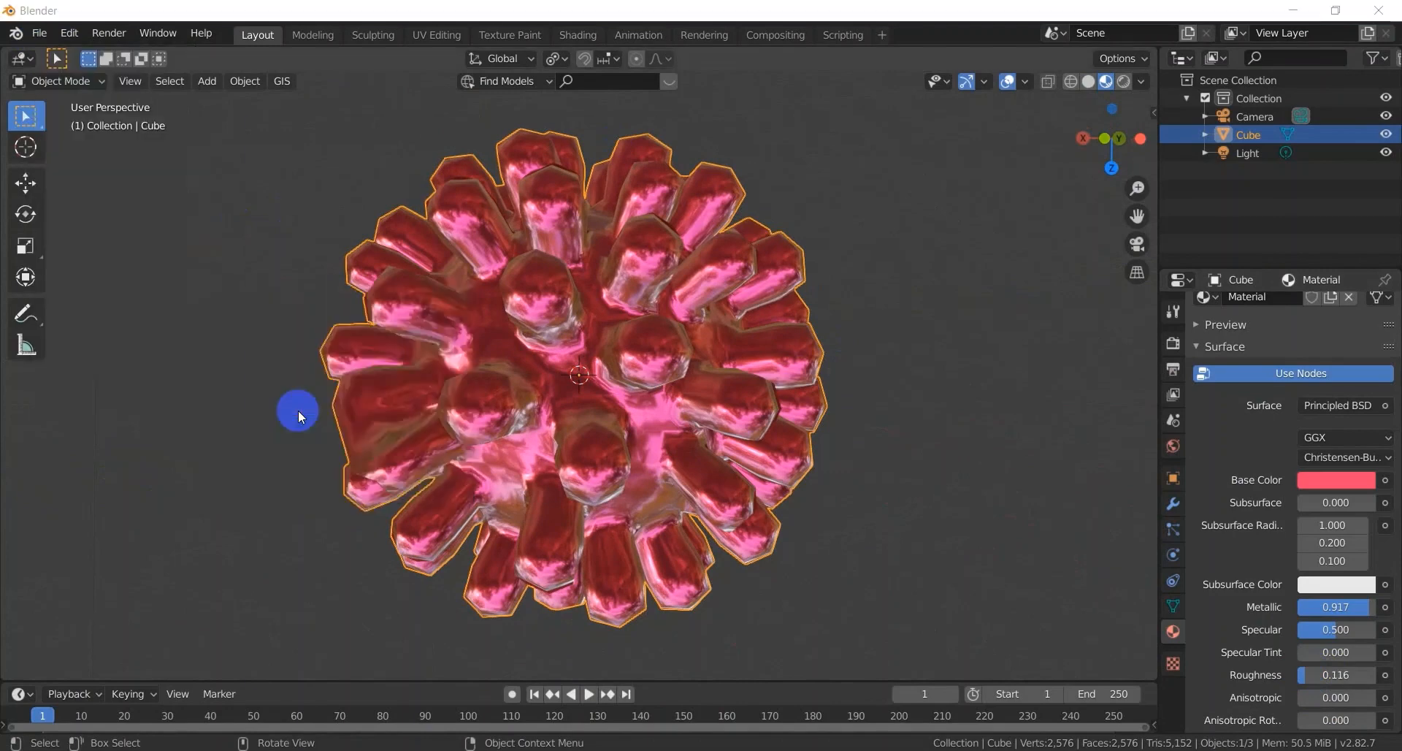
pyautogui.click(311, 315)
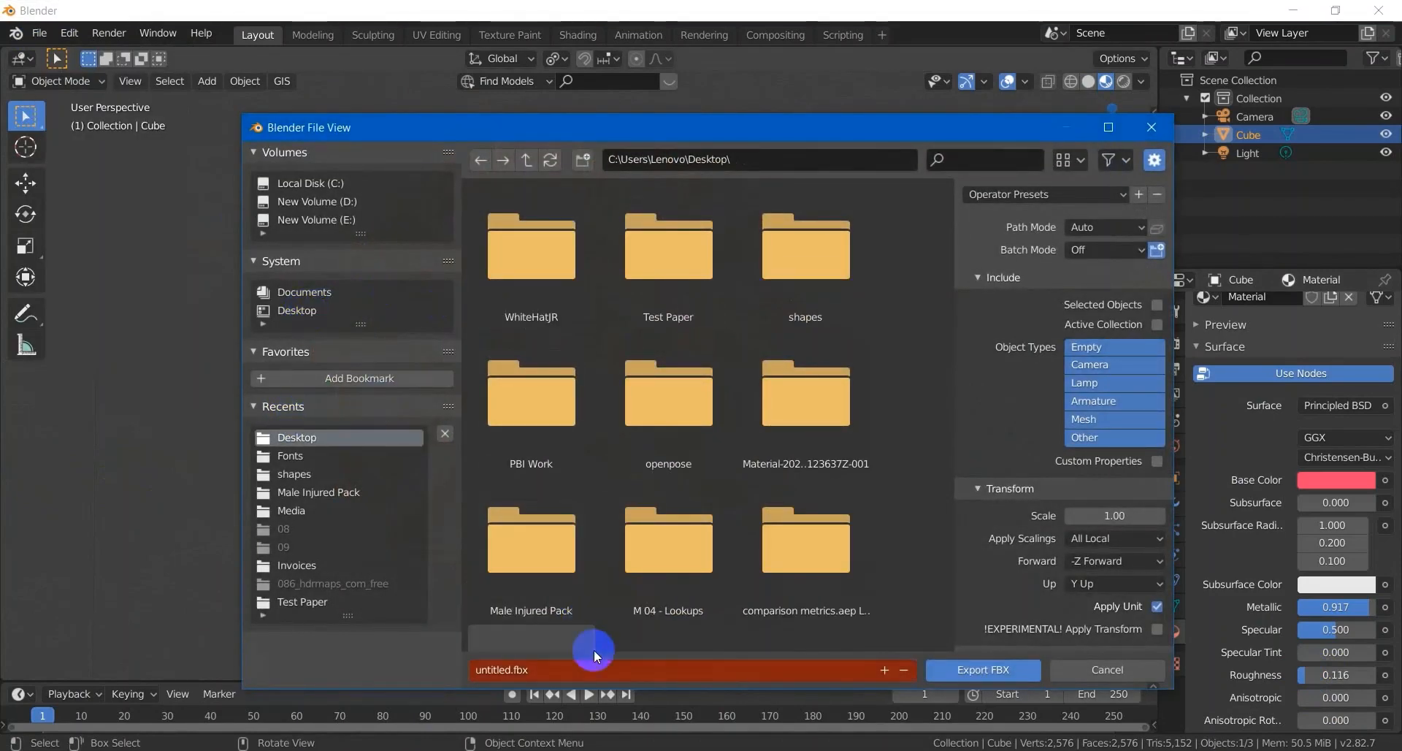
pyautogui.click(593, 669)
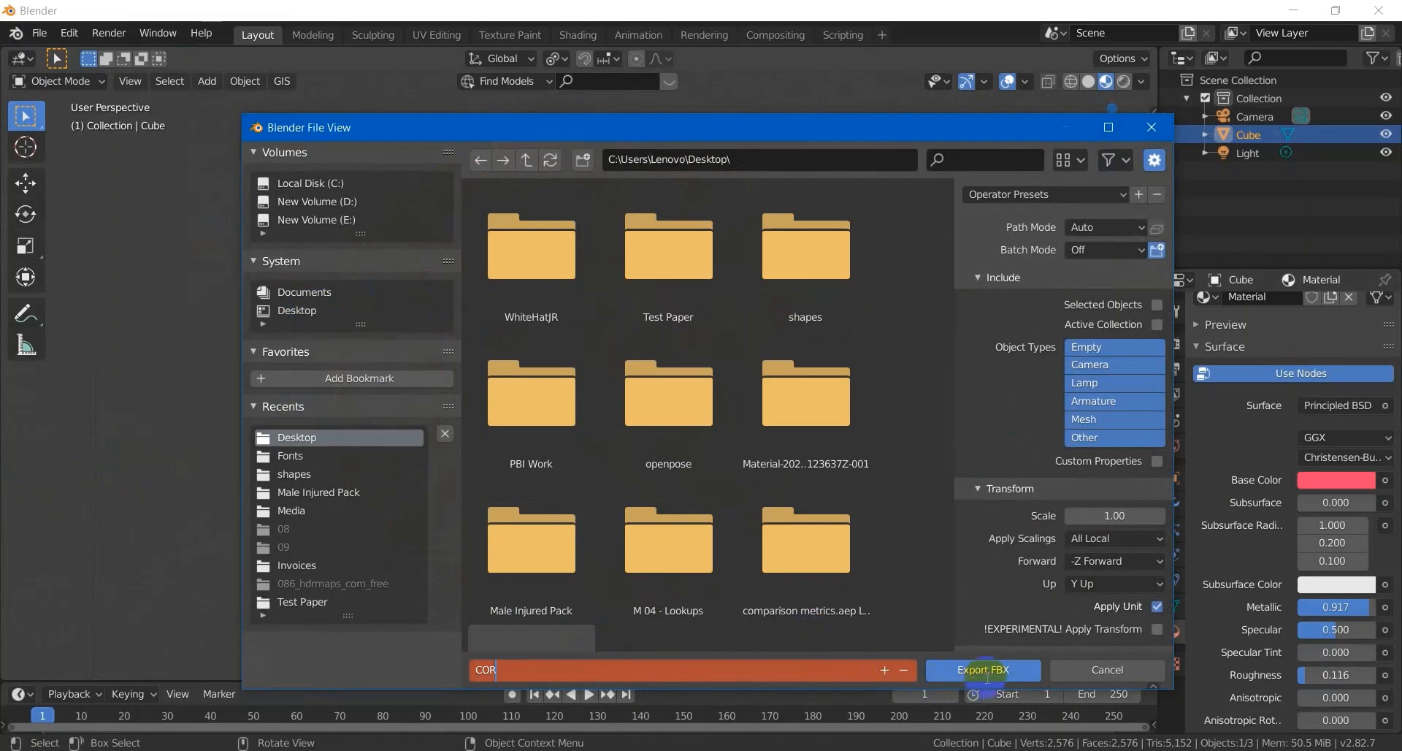
pyautogui.write('COR')
pyautogui.click(984, 670)
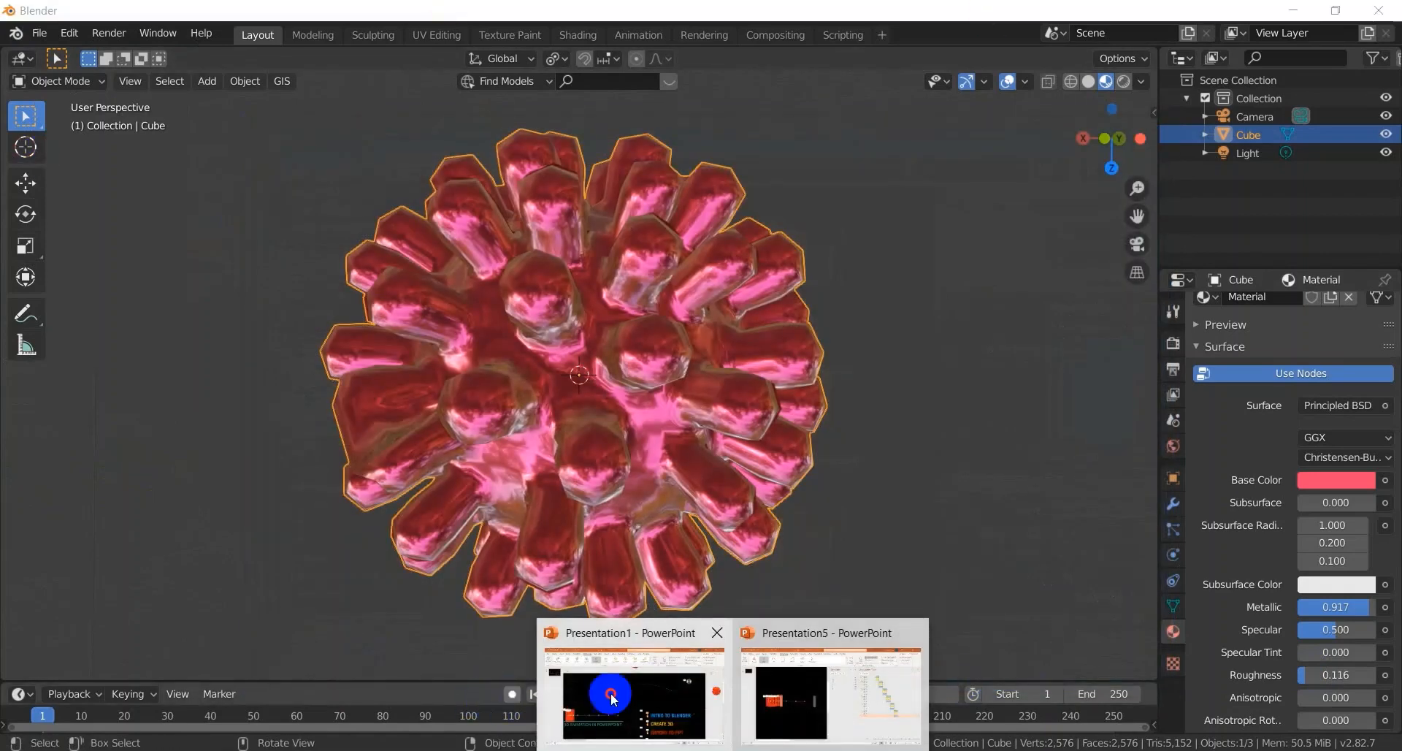
# Switch to PowerPoint, create a new presentation and give its first slide the Blank layout
pyautogui.click(609, 694)
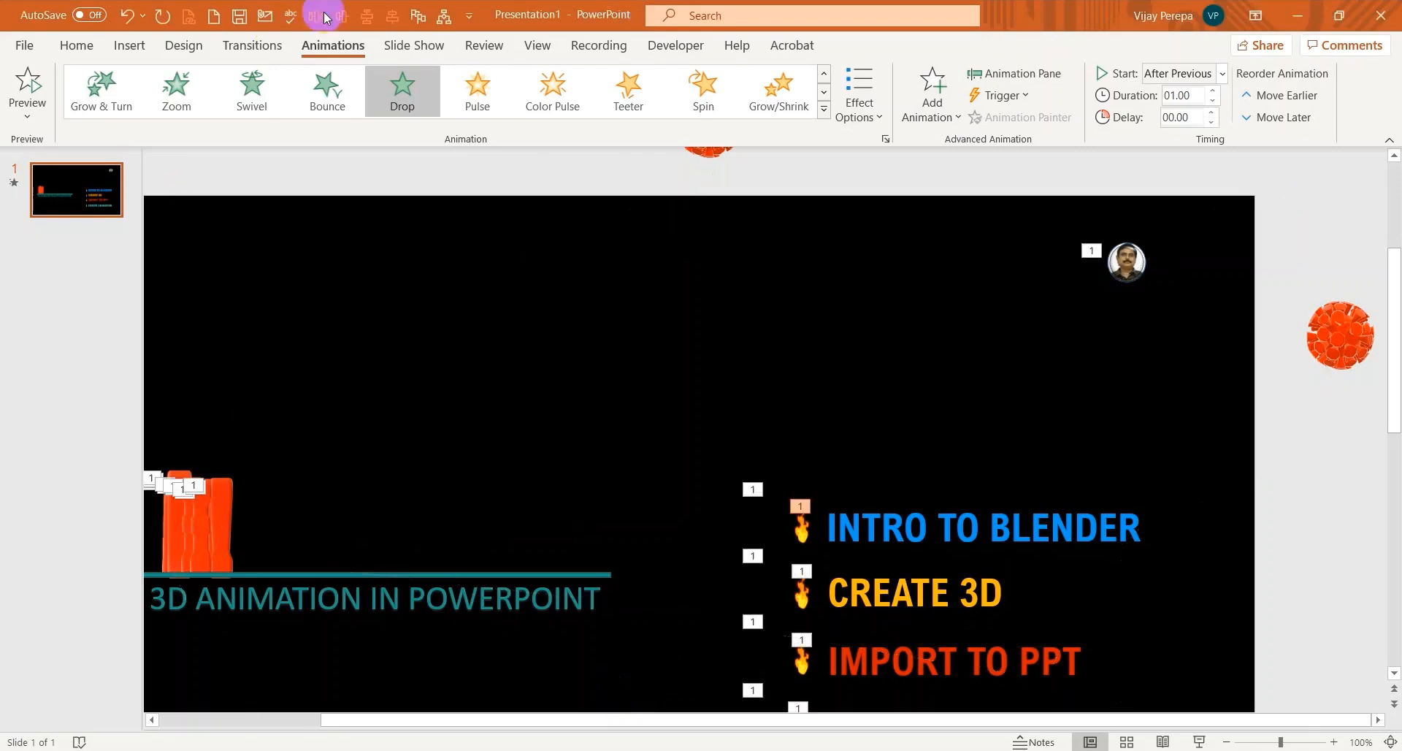
pyautogui.click(130, 47)
pyautogui.click(214, 16)
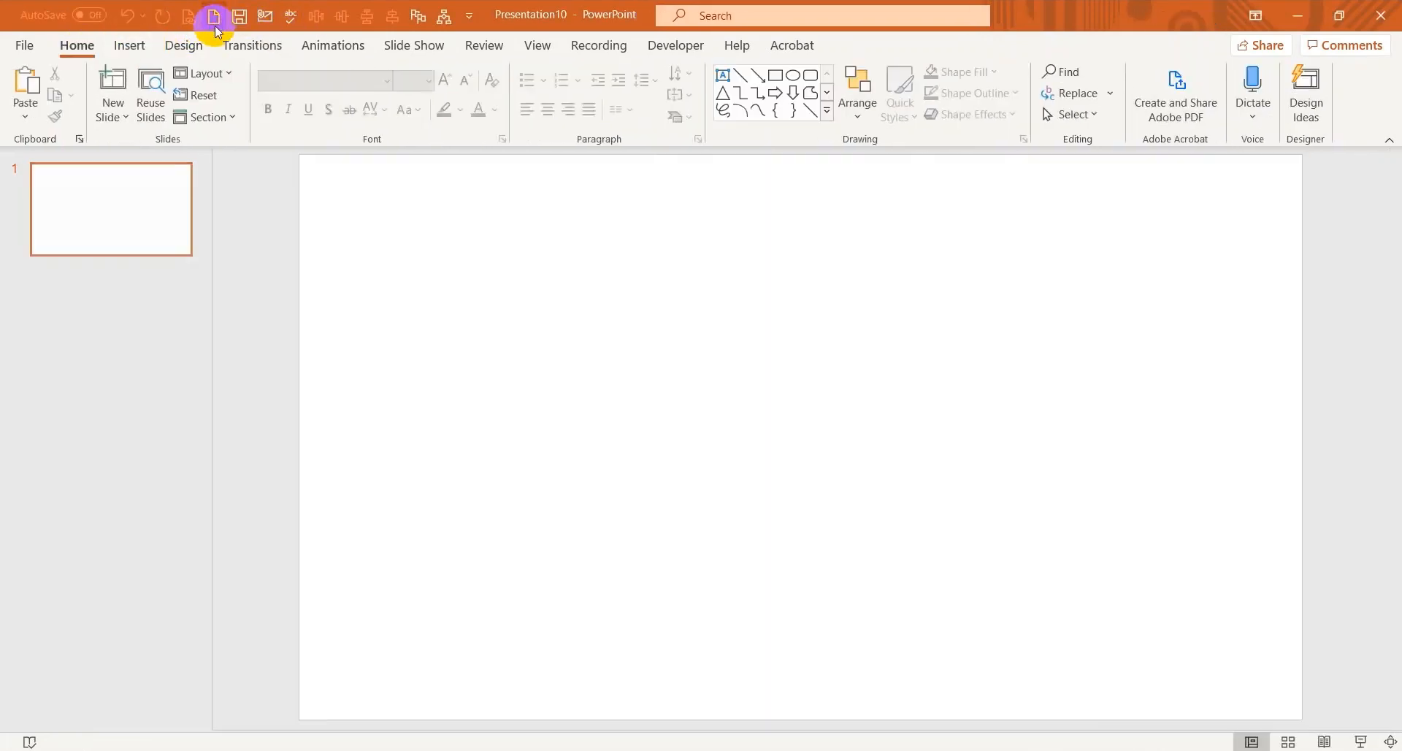
pyautogui.rightClick(425, 244)
pyautogui.rightClick(322, 304)
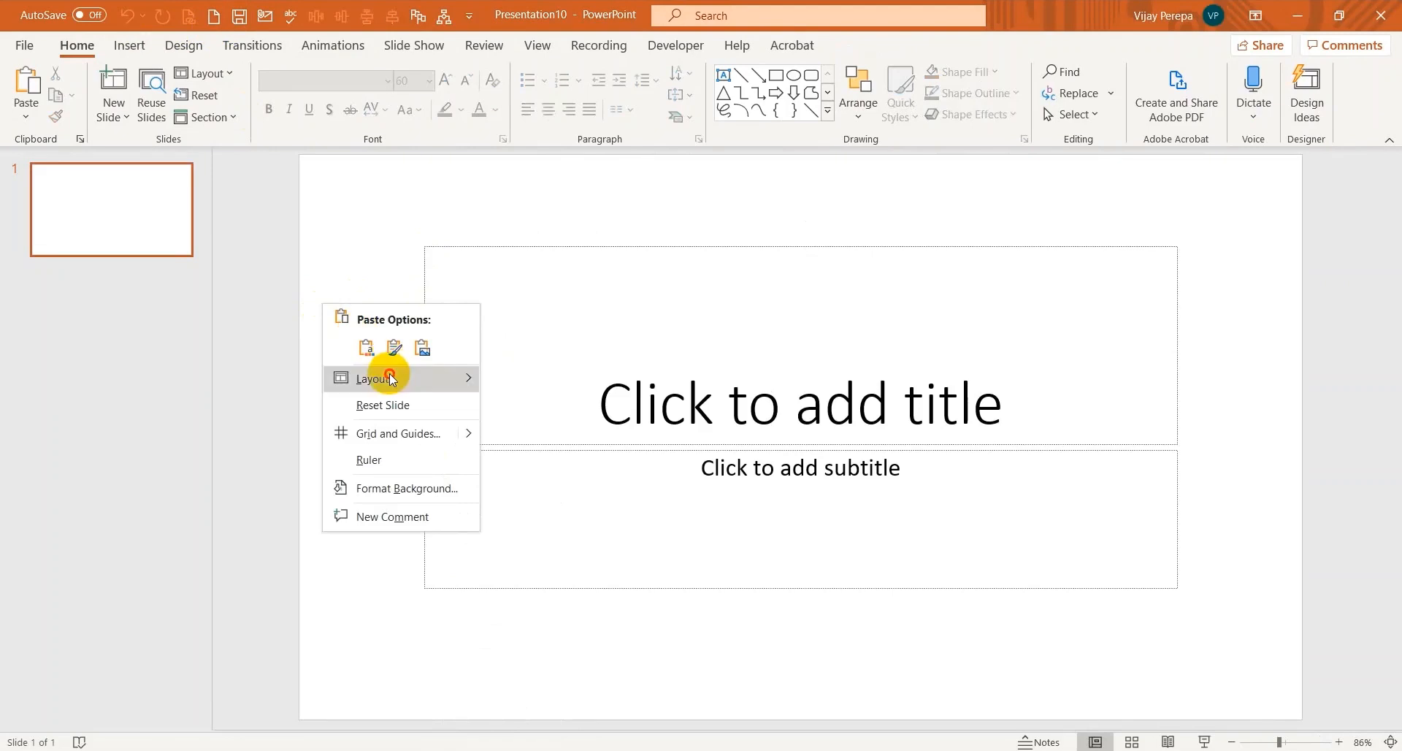
pyautogui.moveTo(385, 378)
pyautogui.click(517, 614)
# Insert the 3D model file COR.fbx from the Desktop folder onto the blank slide
pyautogui.click(130, 45)
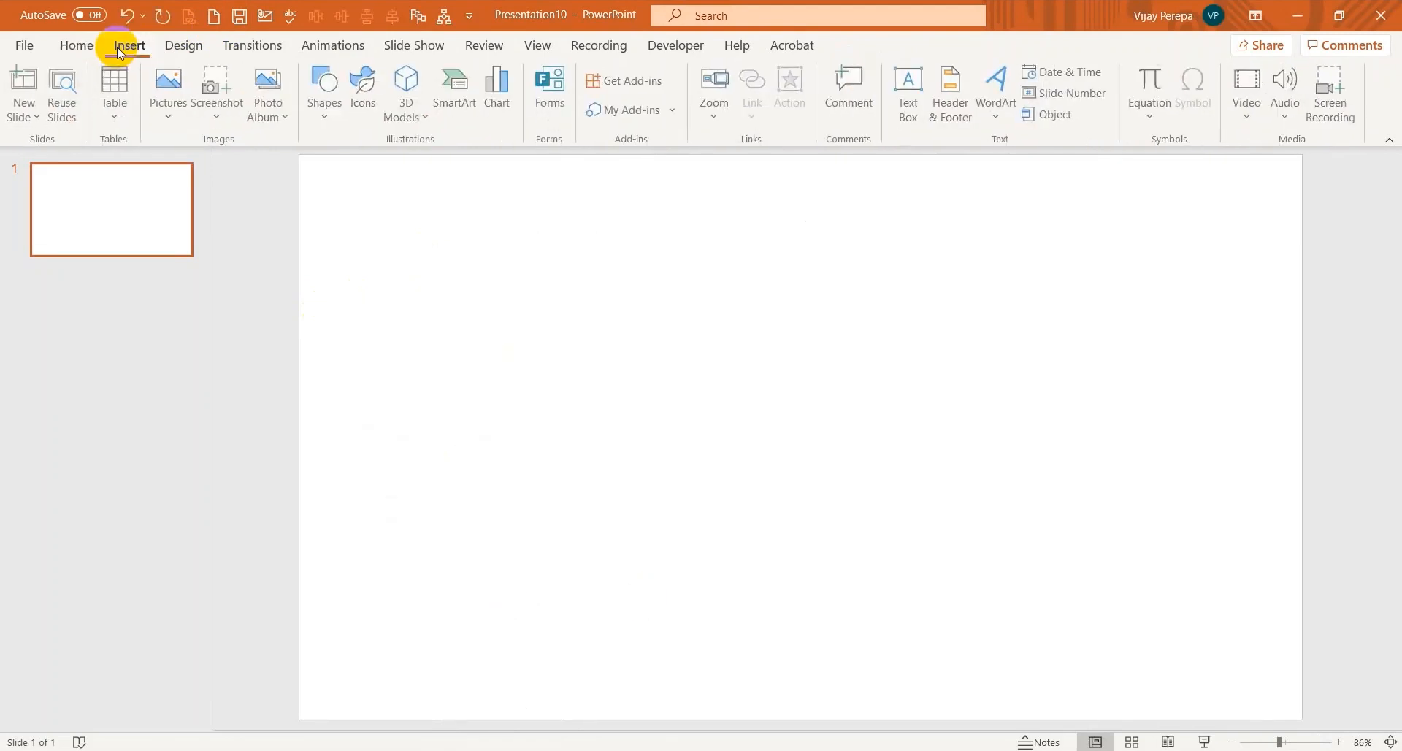
pyautogui.click(400, 126)
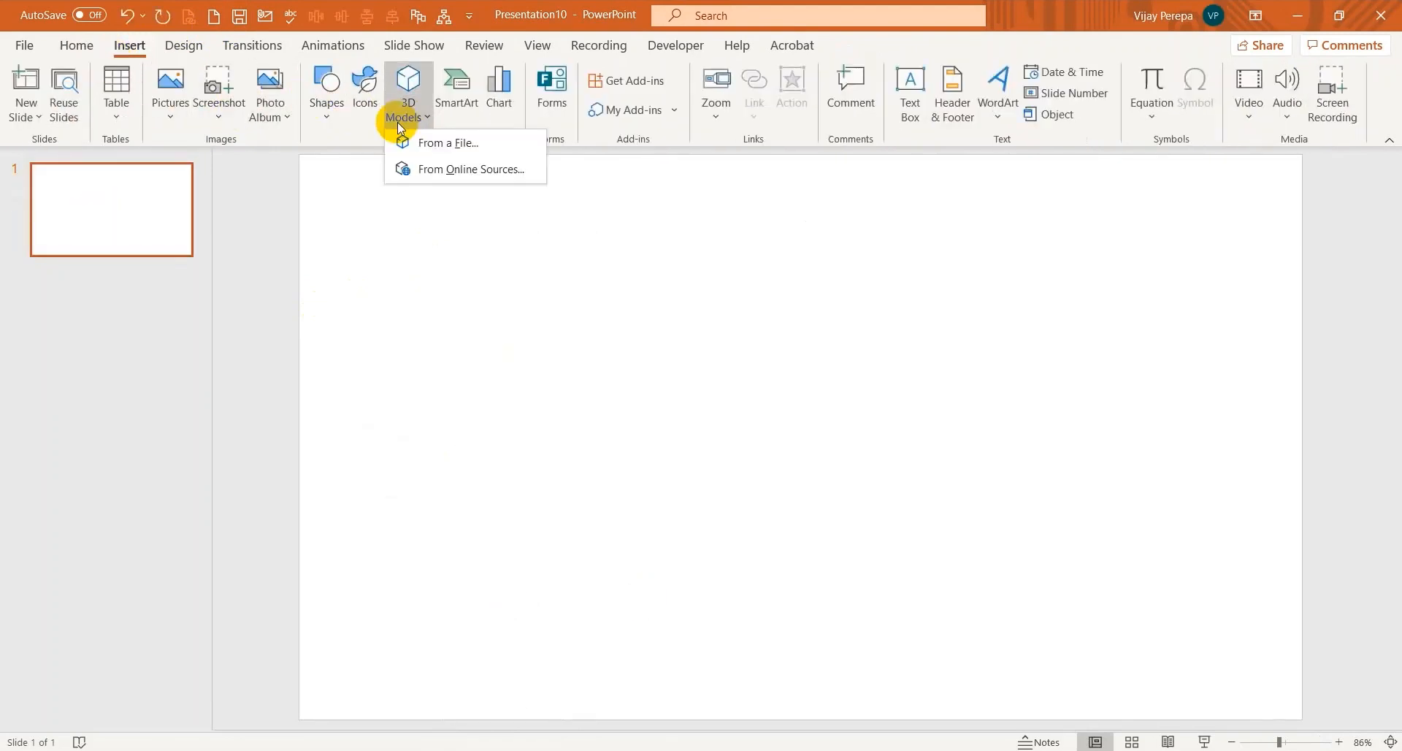
pyautogui.click(425, 143)
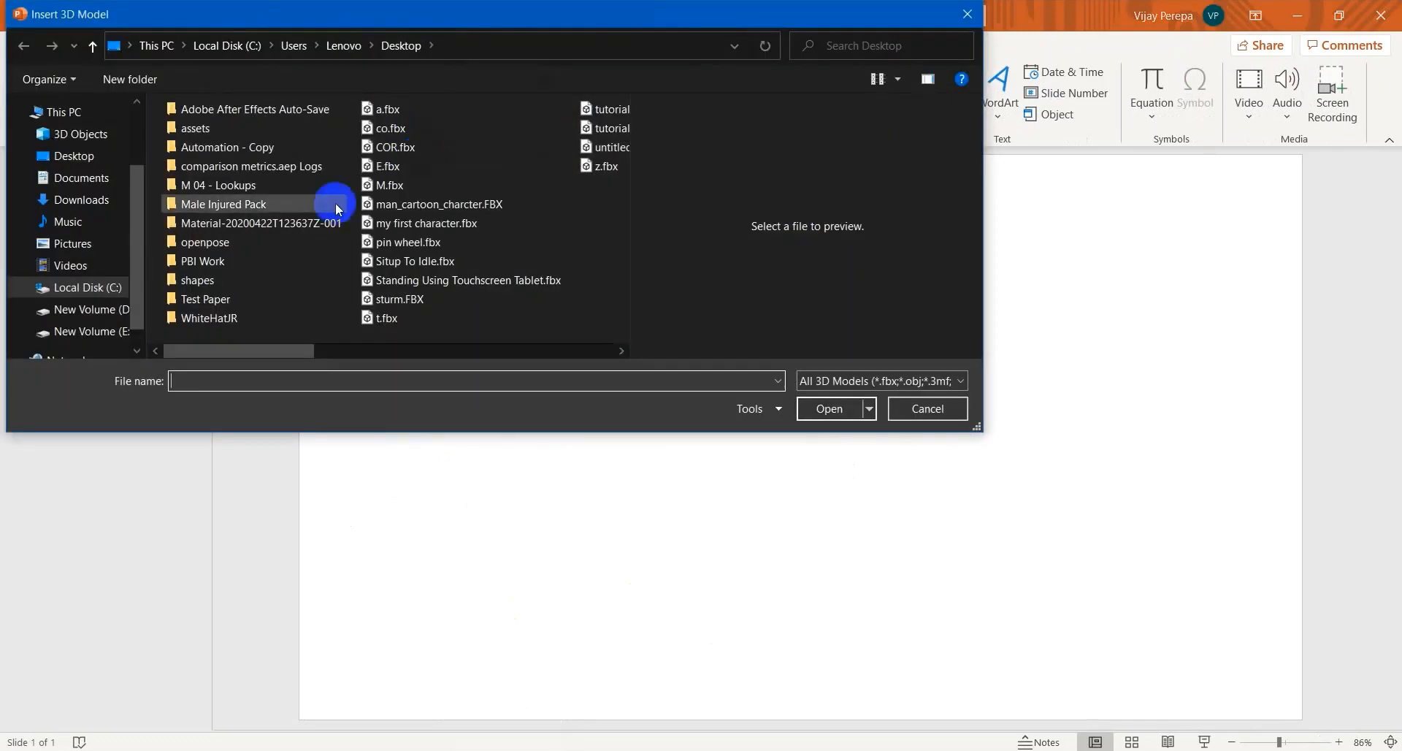
pyautogui.click(78, 162)
pyautogui.scroll(-1, 338, 272)
pyautogui.click(219, 235)
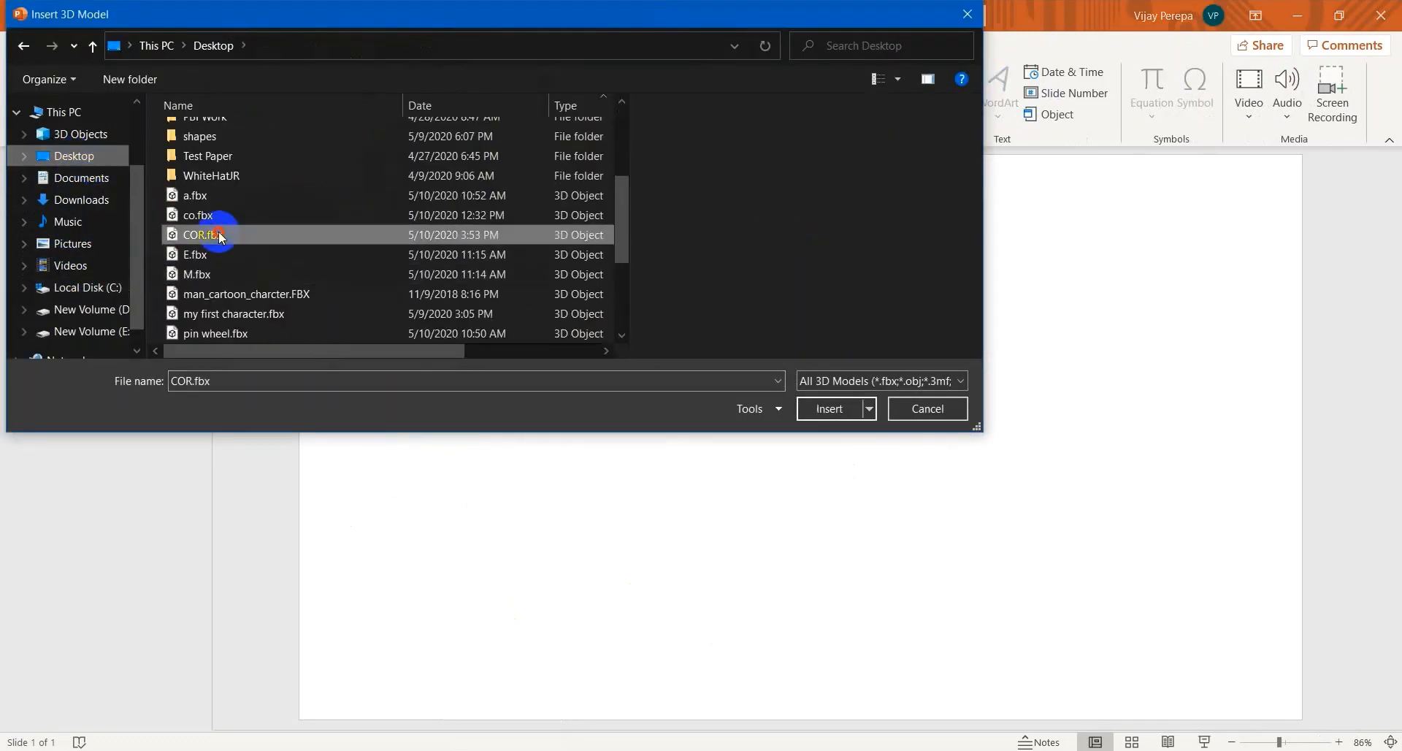
pyautogui.click(830, 409)
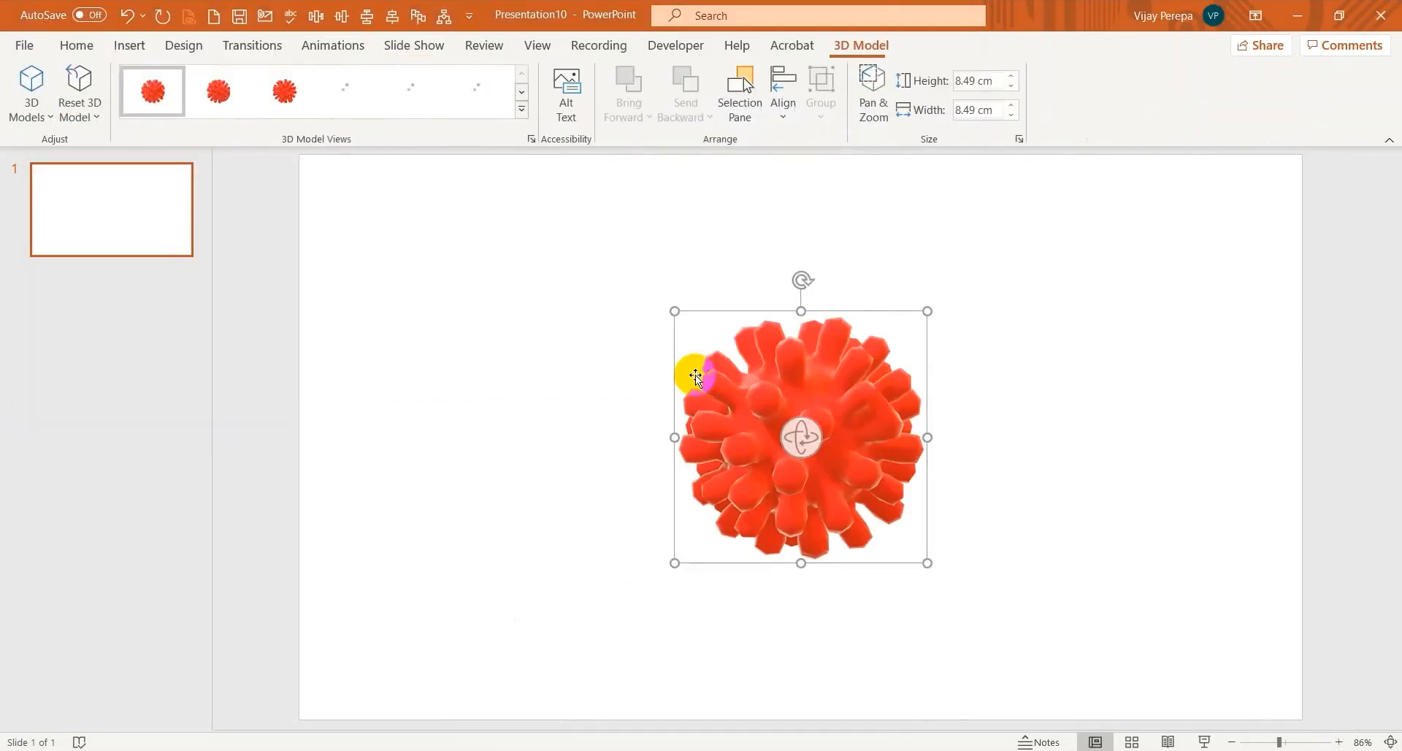